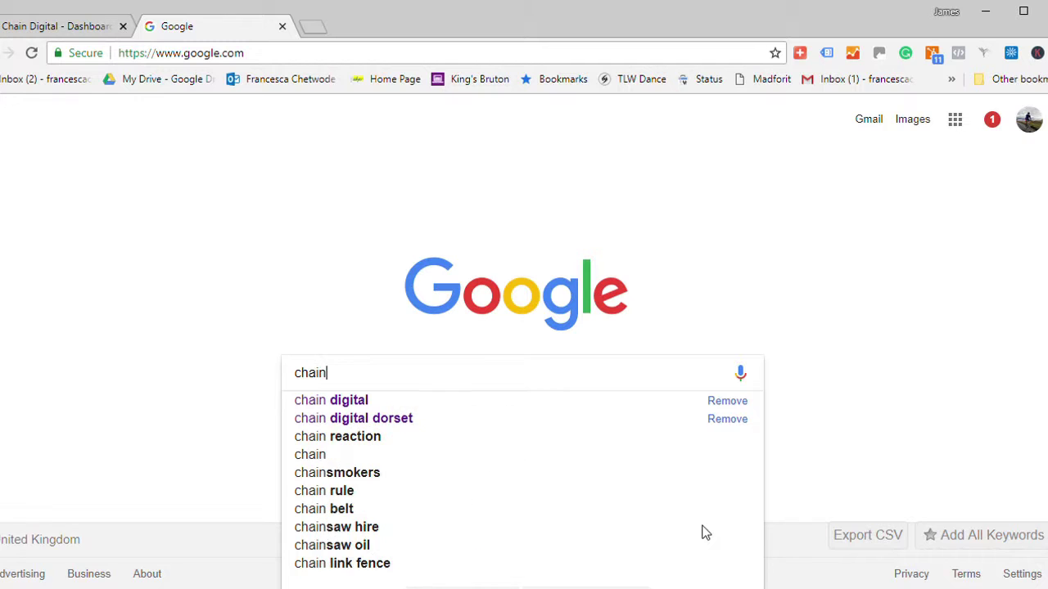
Search Google for "chain digital".
{"action": "type", "text": "al"}
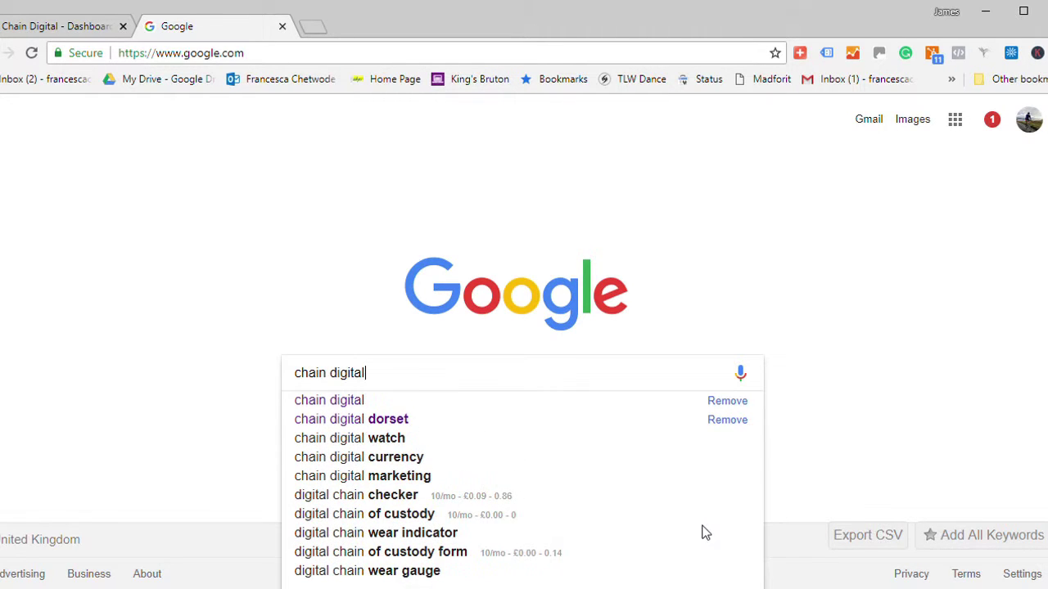
{"action": "key", "text": "Return"}
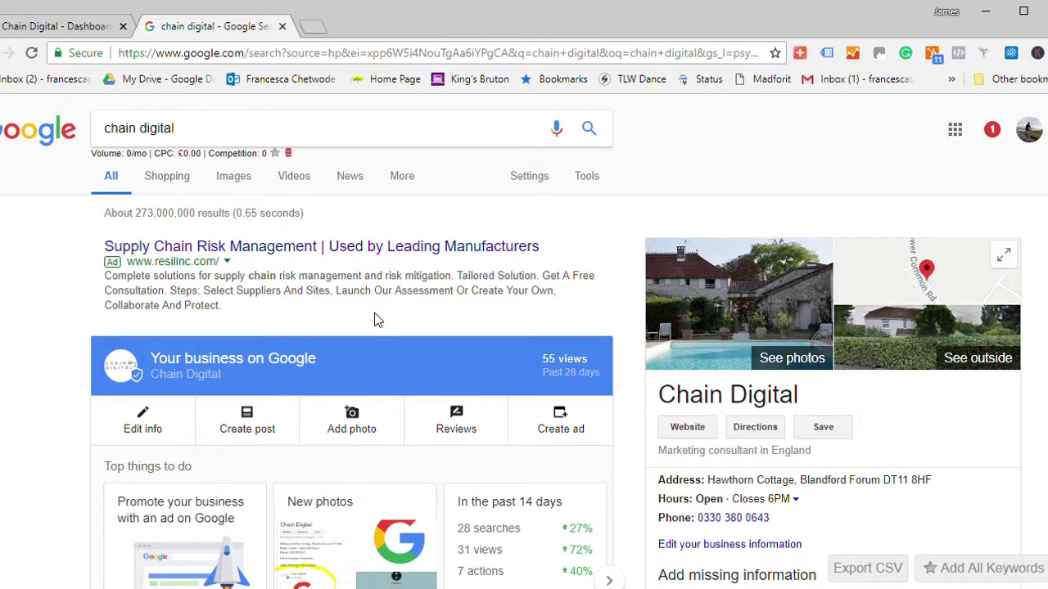
Examine the search results for the business name, including the ad, the owner's business card and the organic listings.
{"action": "scroll", "coordinate": [376, 327], "scroll_direction": "down", "scroll_amount": 2}
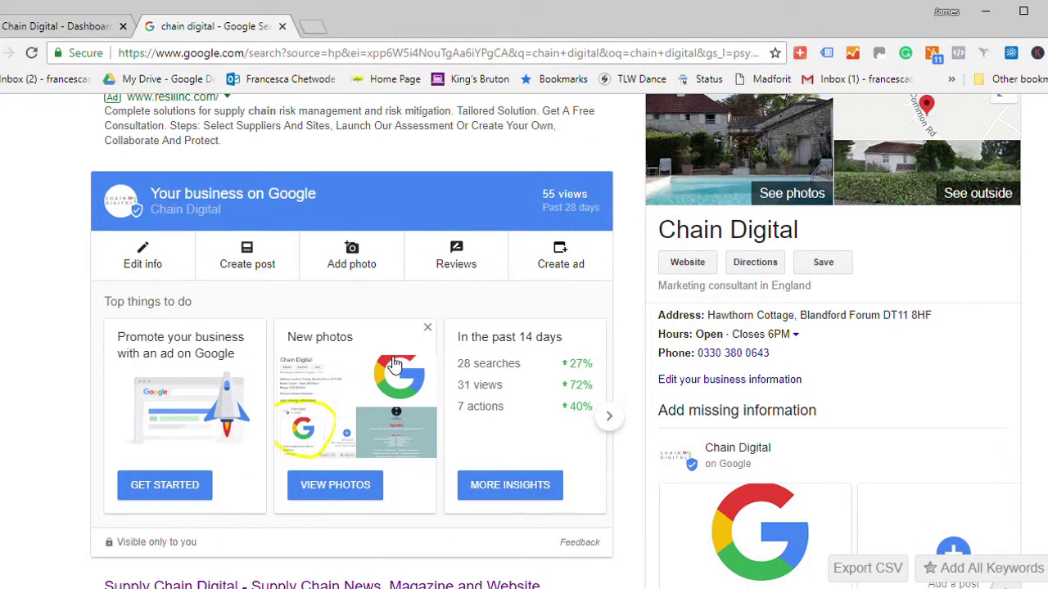
{"action": "scroll", "coordinate": [399, 368], "scroll_direction": "up", "scroll_amount": 1}
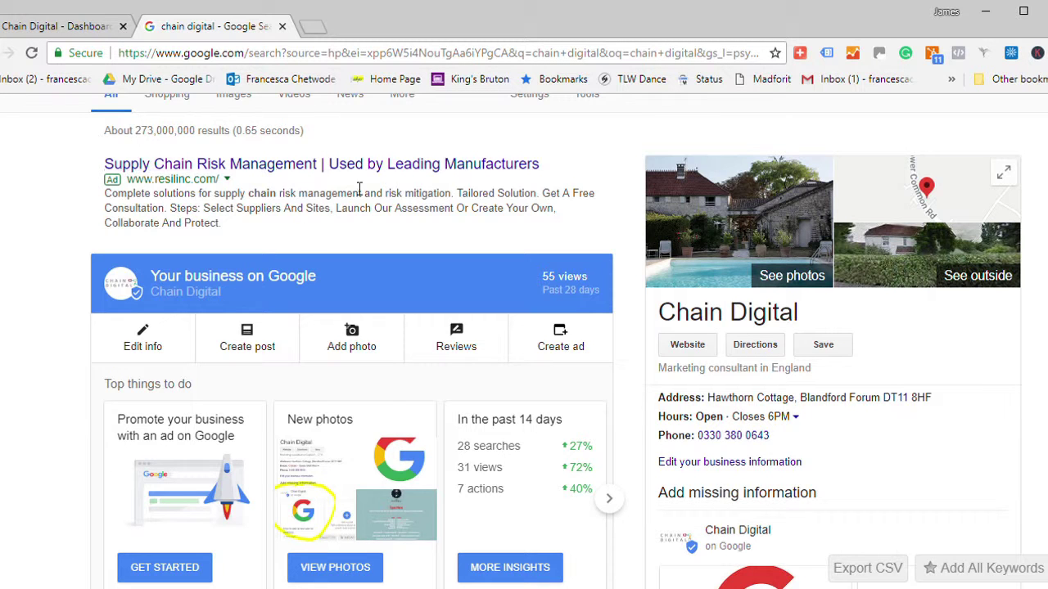
{"action": "scroll", "coordinate": [383, 175], "scroll_direction": "up", "scroll_amount": 1}
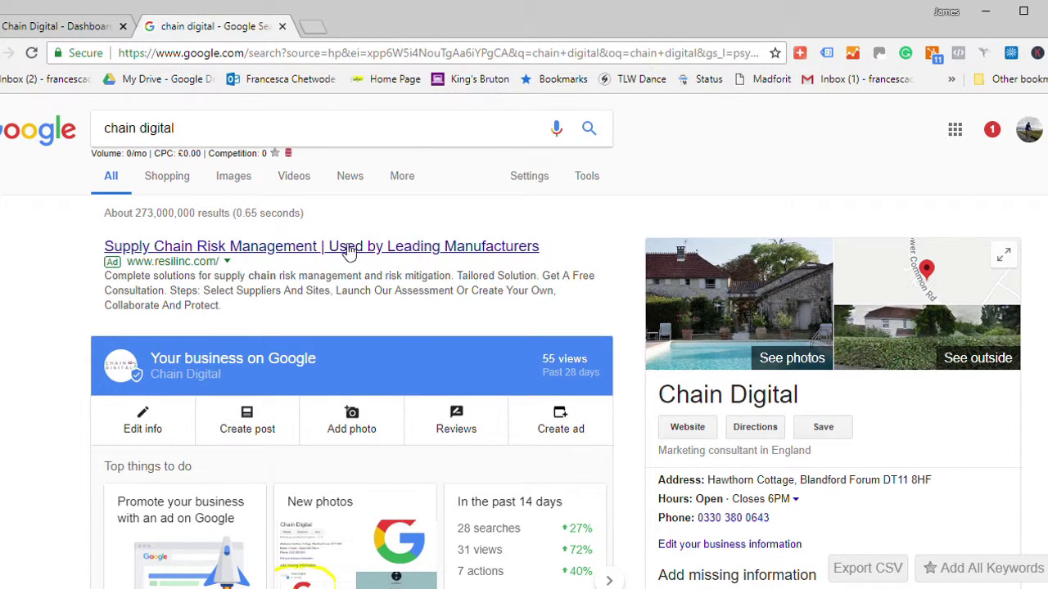
{"action": "scroll", "coordinate": [58, 304], "scroll_direction": "down", "scroll_amount": 3}
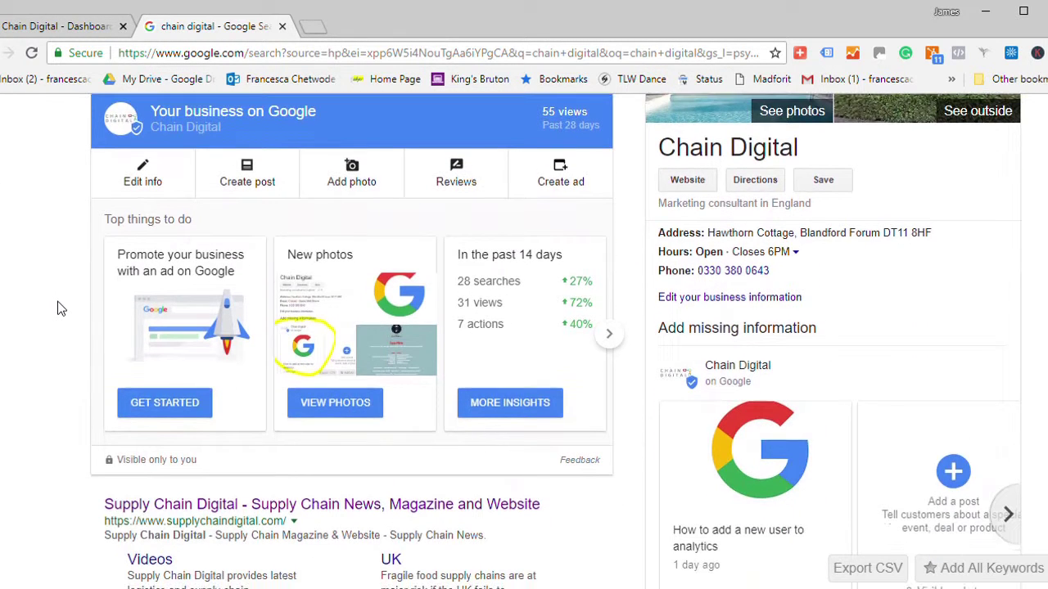
{"action": "scroll", "coordinate": [448, 286], "scroll_direction": "up", "scroll_amount": 3}
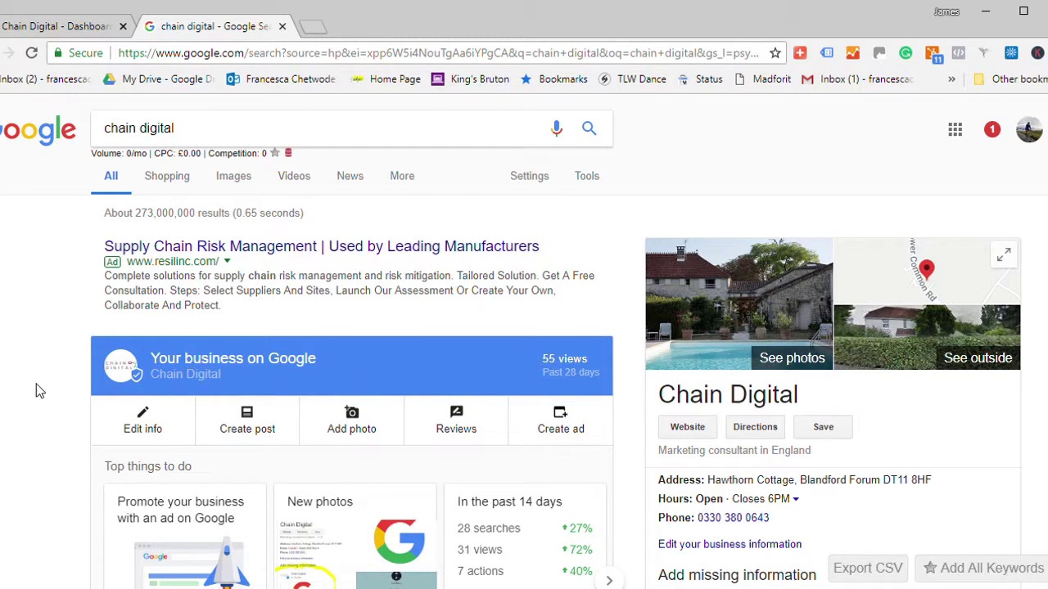
{"action": "scroll", "coordinate": [36, 385], "scroll_direction": "down", "scroll_amount": 7}
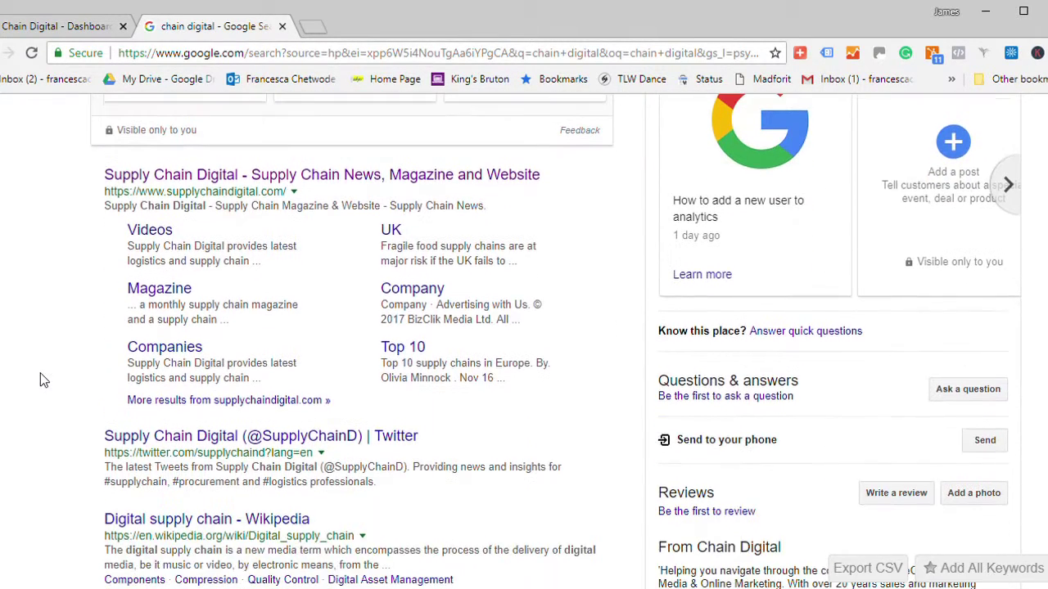
{"action": "scroll", "coordinate": [106, 355], "scroll_direction": "down", "scroll_amount": 2}
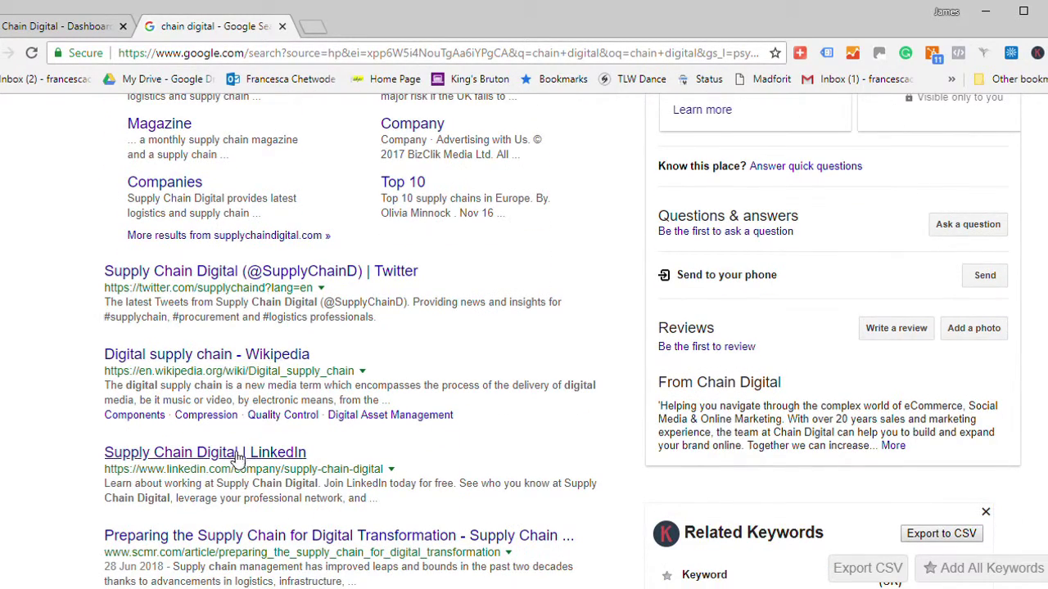
{"action": "scroll", "coordinate": [241, 451], "scroll_direction": "down", "scroll_amount": 2}
{"action": "scroll", "coordinate": [320, 498], "scroll_direction": "down", "scroll_amount": 2}
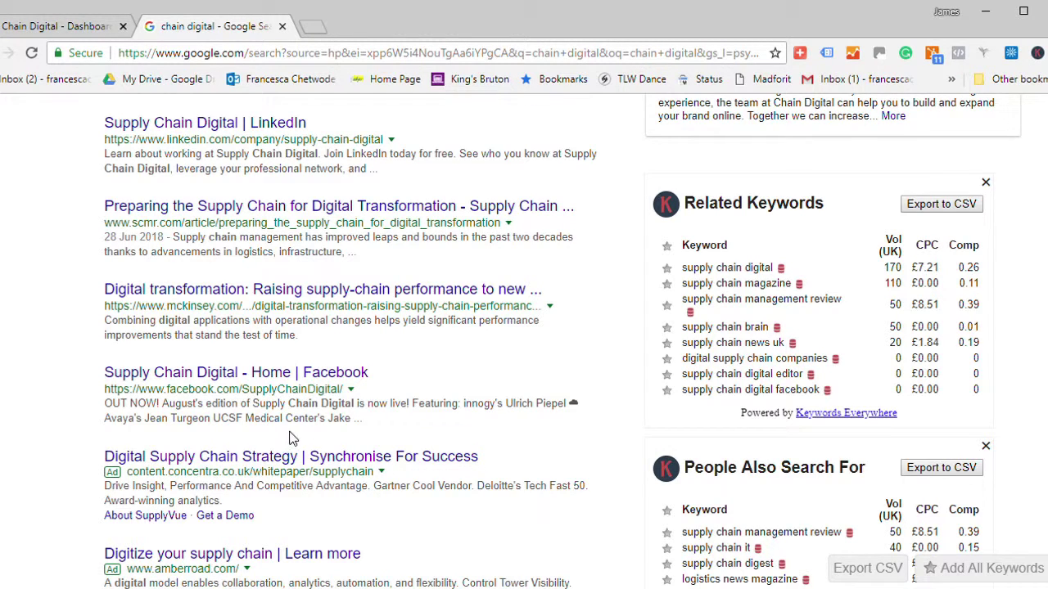
{"action": "scroll", "coordinate": [527, 411], "scroll_direction": "up", "scroll_amount": 3}
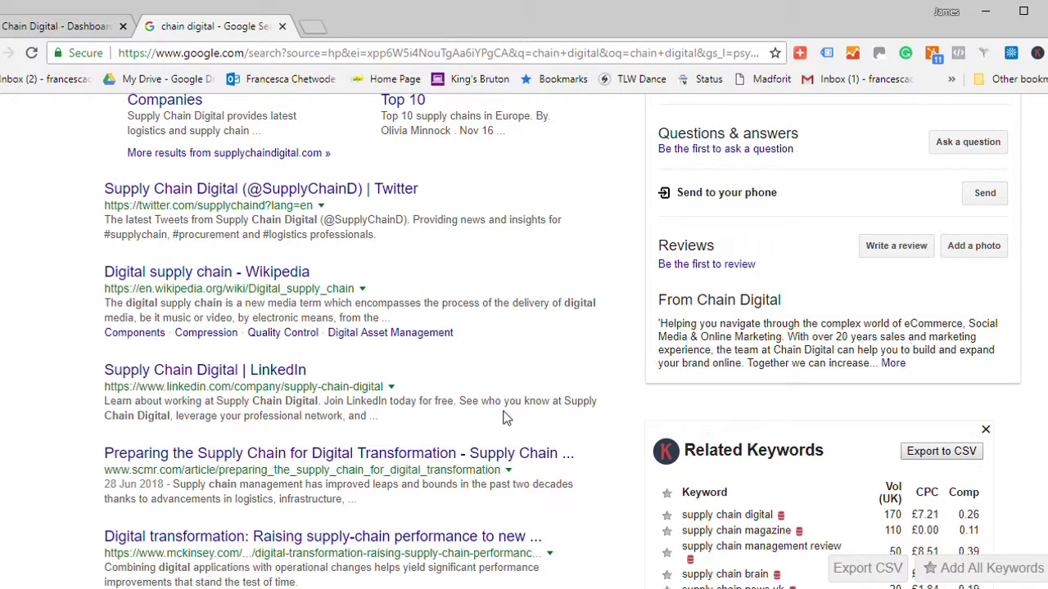
{"action": "scroll", "coordinate": [503, 418], "scroll_direction": "up", "scroll_amount": 8}
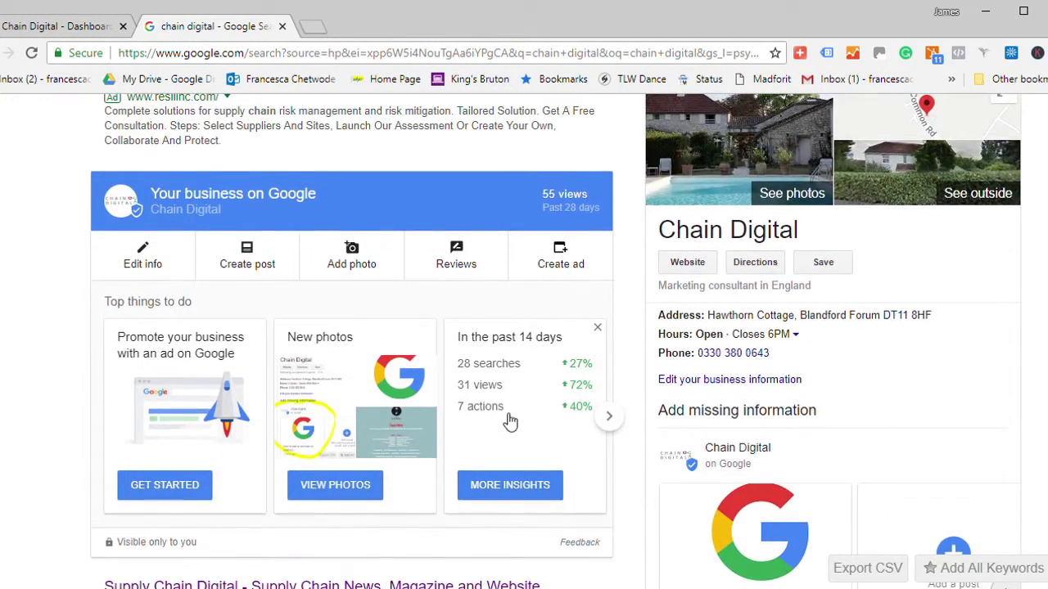
{"action": "scroll", "coordinate": [510, 420], "scroll_direction": "up", "scroll_amount": 2}
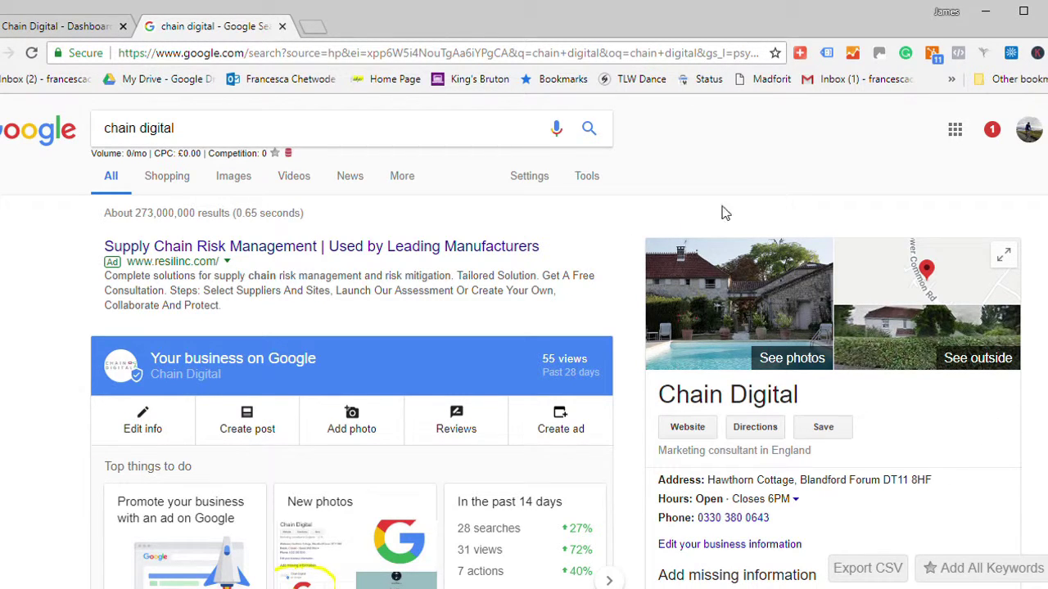
Examine the Chain Digital business profile beside the results, from its photos and contact details to its latest post.
{"action": "scroll", "coordinate": [1029, 414], "scroll_direction": "down", "scroll_amount": 1}
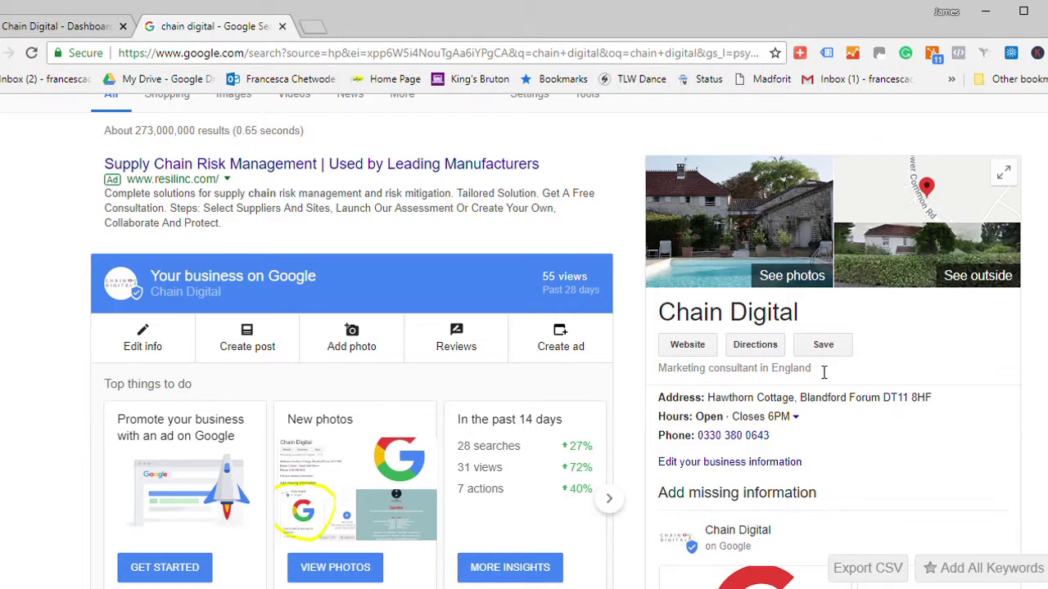
{"action": "scroll", "coordinate": [1042, 343], "scroll_direction": "down", "scroll_amount": 1}
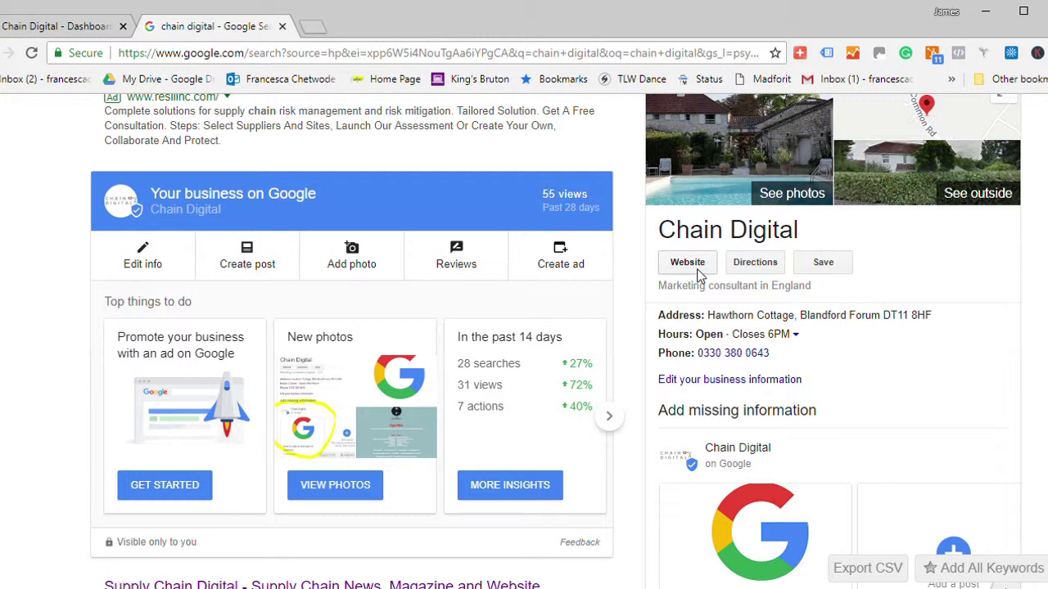
{"action": "scroll", "coordinate": [786, 270], "scroll_direction": "up", "scroll_amount": 1}
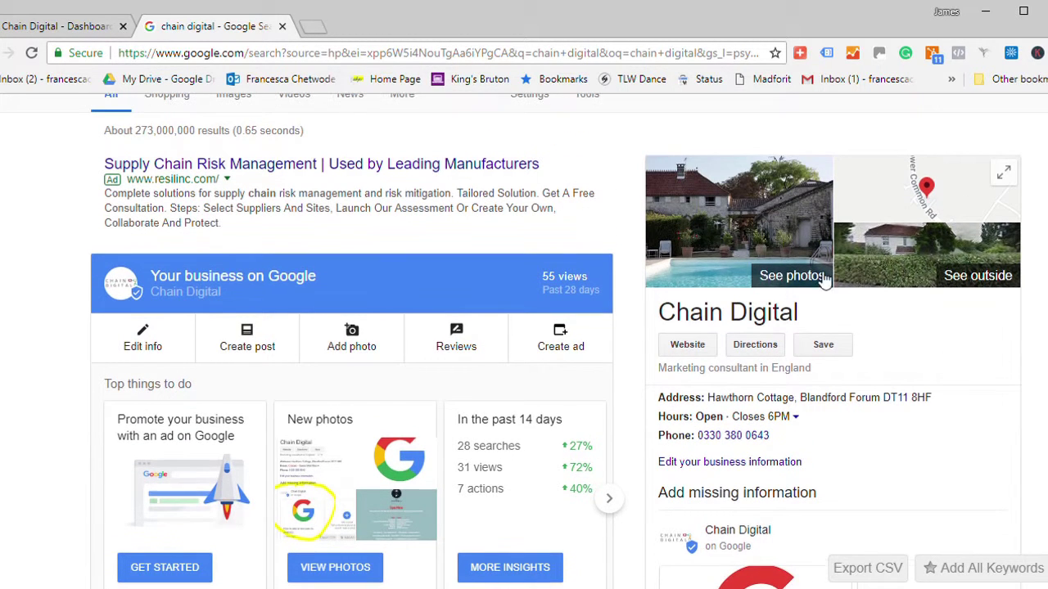
{"action": "scroll", "coordinate": [843, 409], "scroll_direction": "down", "scroll_amount": 1}
{"action": "scroll", "coordinate": [839, 426], "scroll_direction": "down", "scroll_amount": 4}
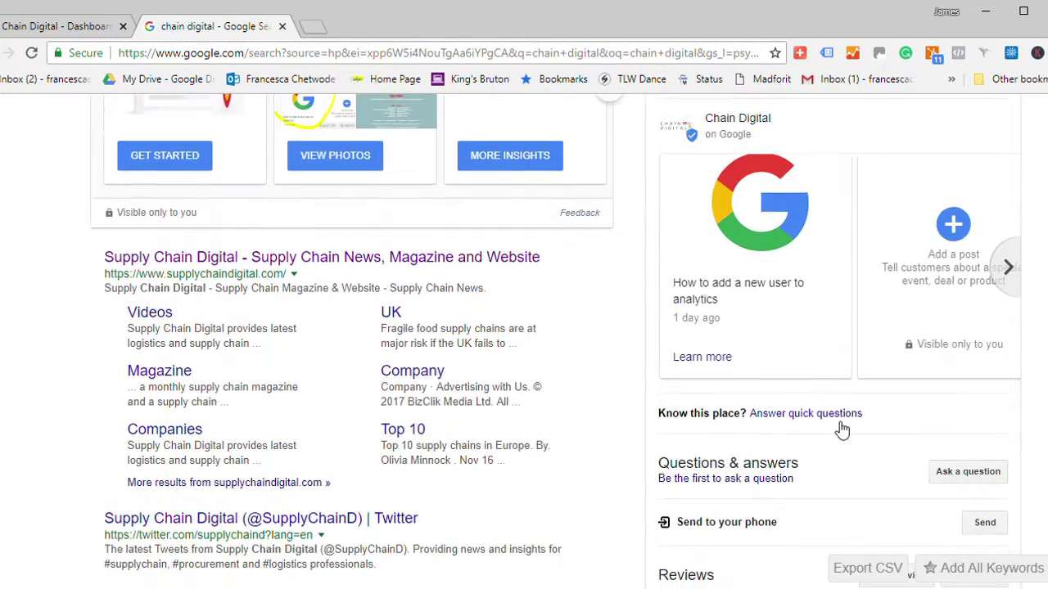
{"action": "scroll", "coordinate": [831, 438], "scroll_direction": "up", "scroll_amount": 3}
{"action": "scroll", "coordinate": [833, 478], "scroll_direction": "down", "scroll_amount": 1}
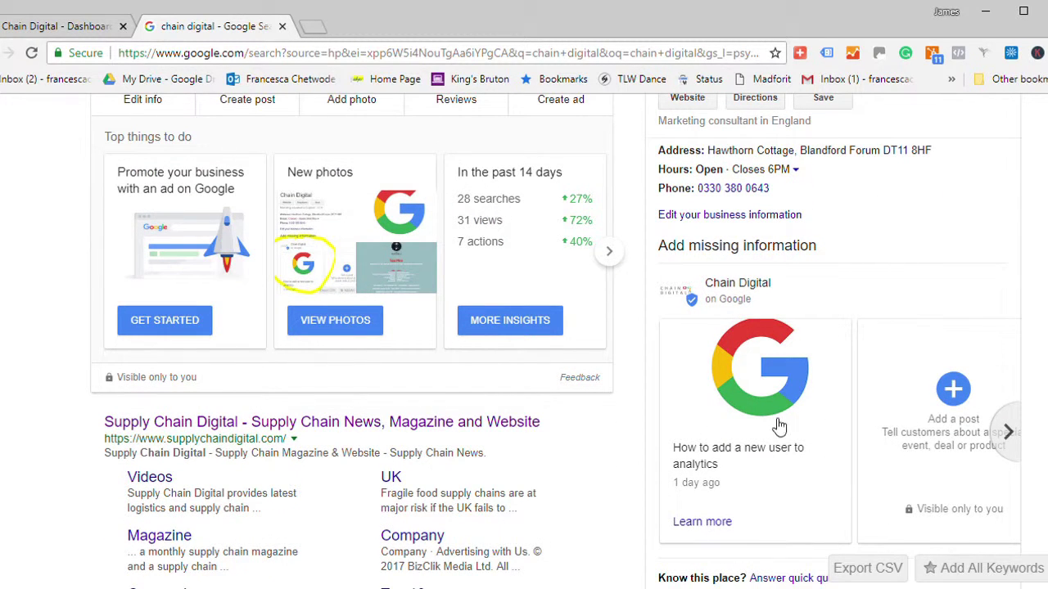
{"action": "scroll", "coordinate": [791, 406], "scroll_direction": "up", "scroll_amount": 2}
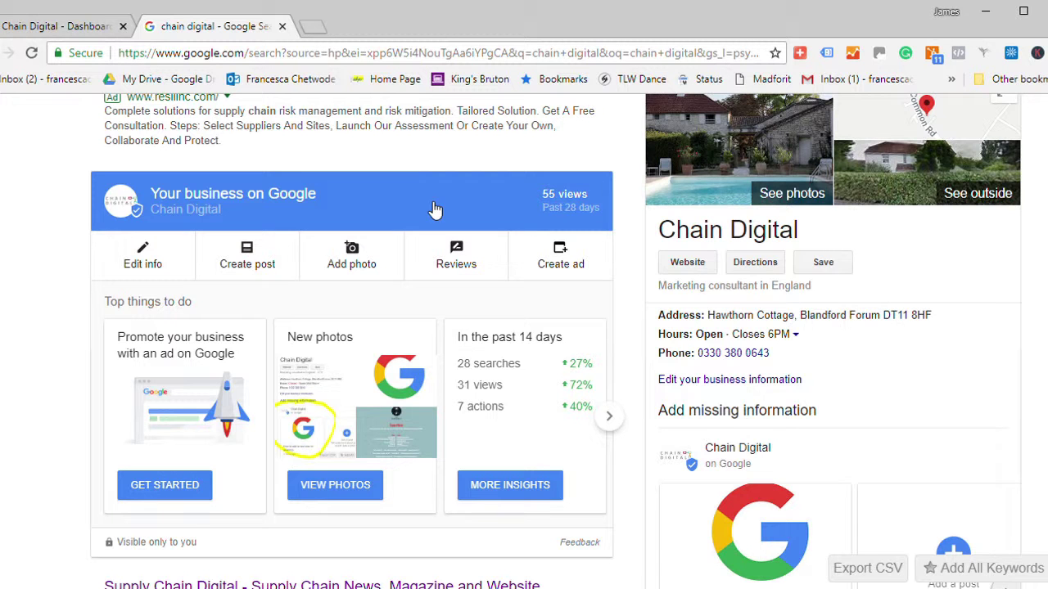
Open the article linked from the "How to add a new user to analytics" post, skim it, and return to the search results.
{"action": "scroll", "coordinate": [898, 312], "scroll_direction": "down", "scroll_amount": 3}
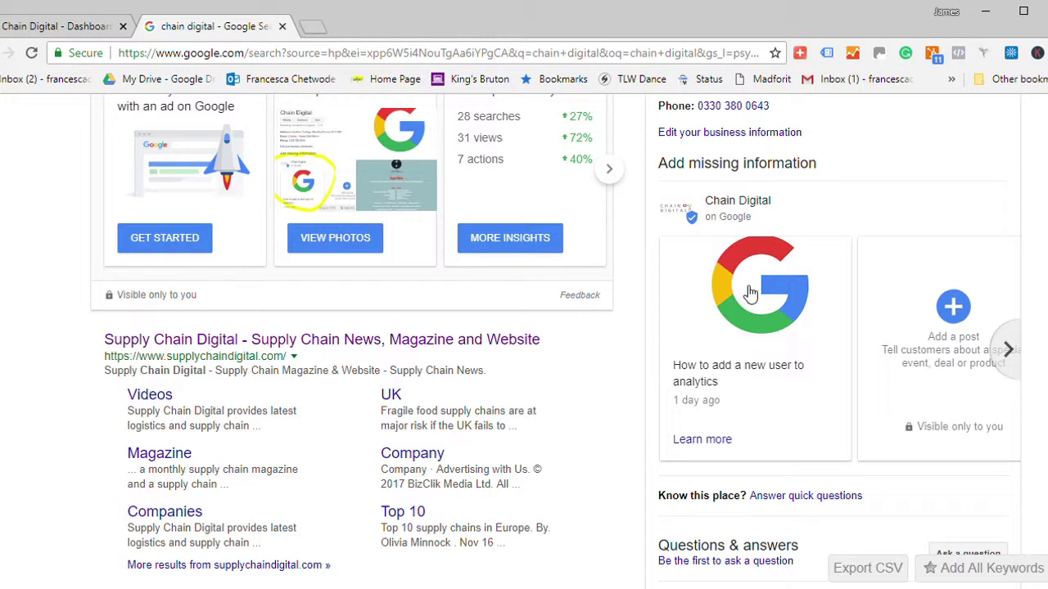
{"action": "left_click", "coordinate": [703, 440]}
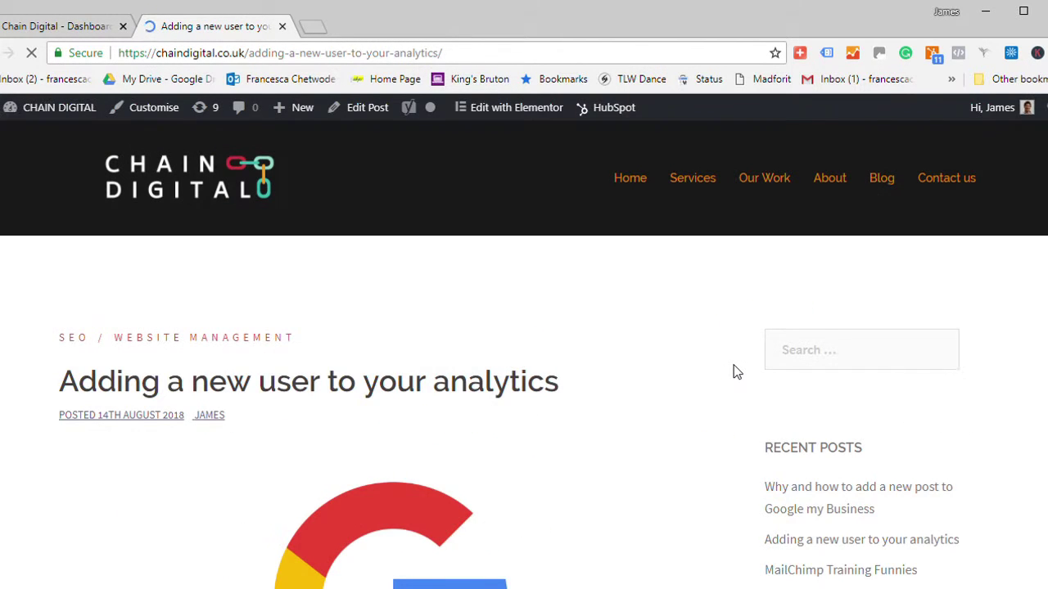
{"action": "scroll", "coordinate": [575, 410], "scroll_direction": "down", "scroll_amount": 5}
{"action": "scroll", "coordinate": [595, 397], "scroll_direction": "down", "scroll_amount": 6}
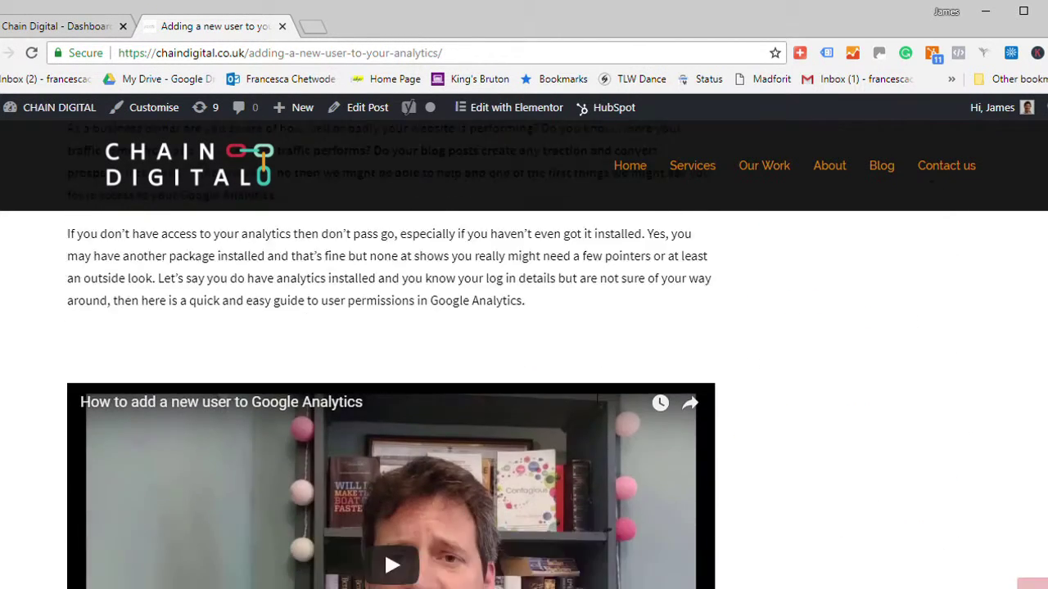
{"action": "scroll", "coordinate": [505, 441], "scroll_direction": "up", "scroll_amount": 2}
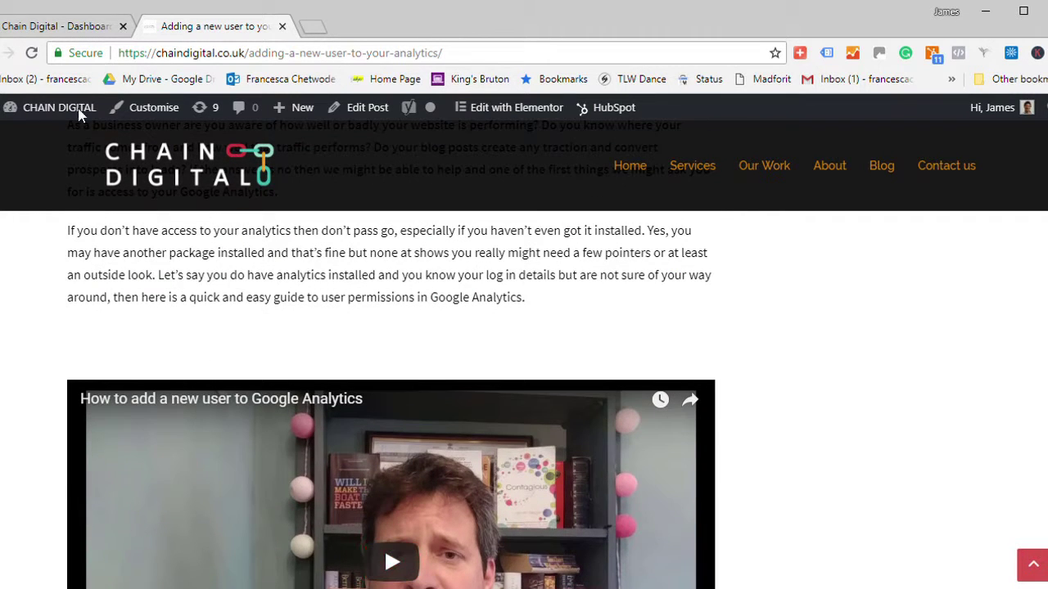
{"action": "left_click", "coordinate": [0, 53]}
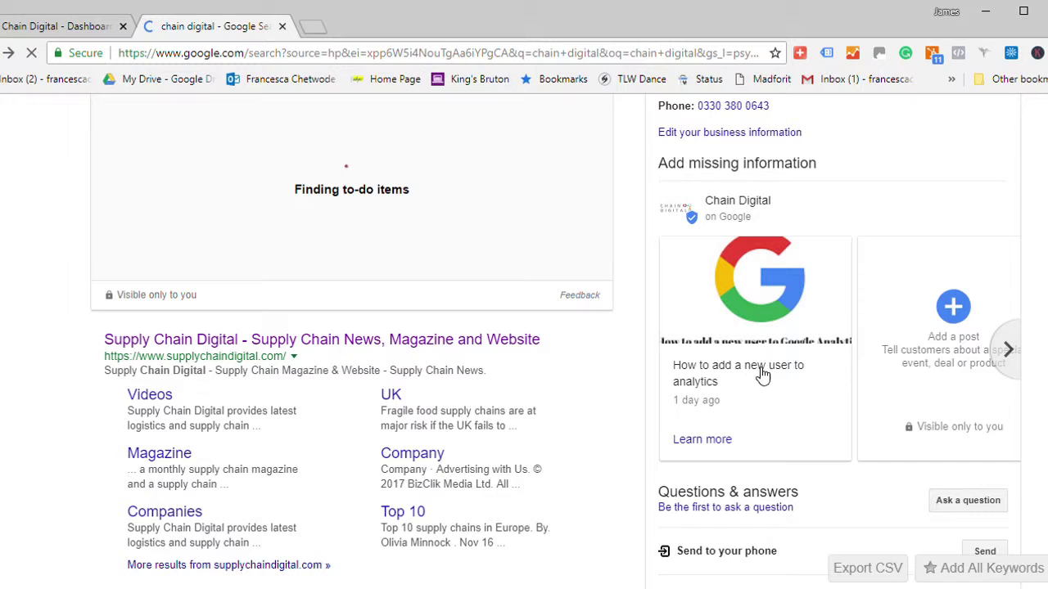
Review the organic results again against the Chain Digital business card and profile on the same page.
{"action": "scroll", "coordinate": [807, 331], "scroll_direction": "up", "scroll_amount": 2}
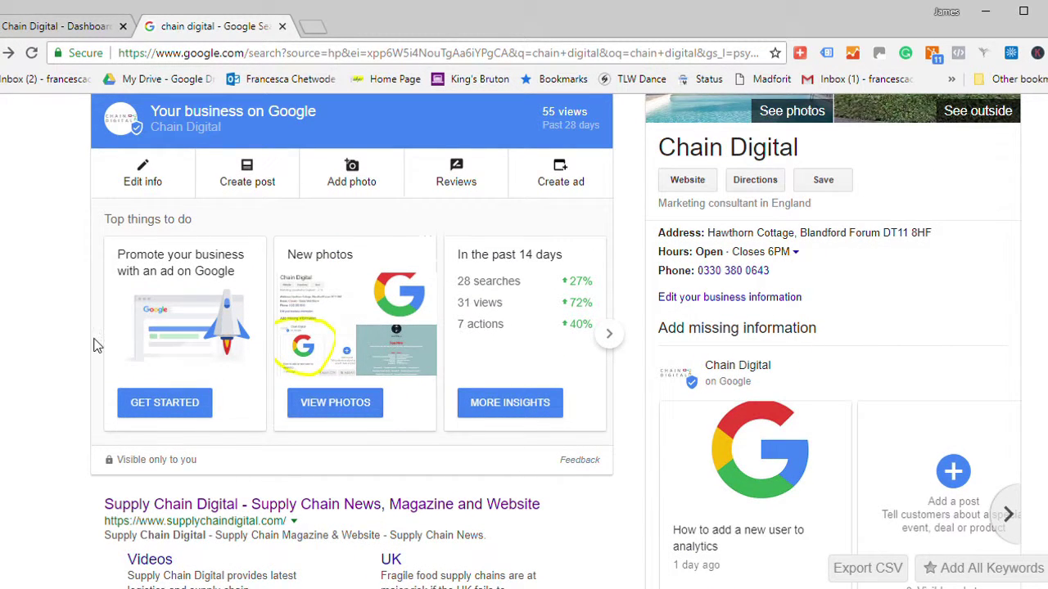
{"action": "scroll", "coordinate": [247, 161], "scroll_direction": "up", "scroll_amount": 2}
{"action": "scroll", "coordinate": [321, 311], "scroll_direction": "down", "scroll_amount": 6}
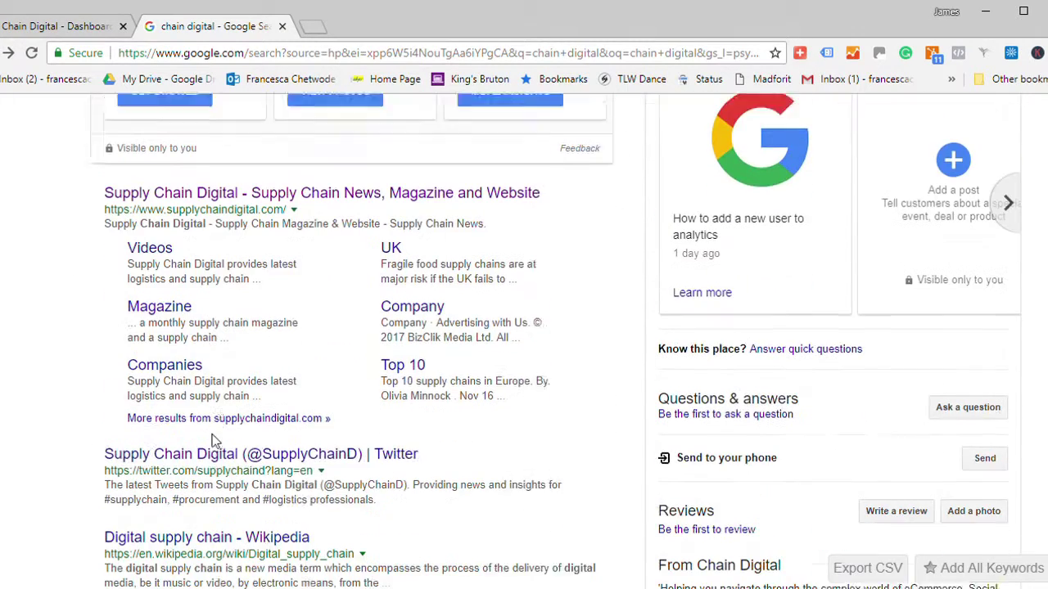
{"action": "scroll", "coordinate": [478, 432], "scroll_direction": "up", "scroll_amount": 4}
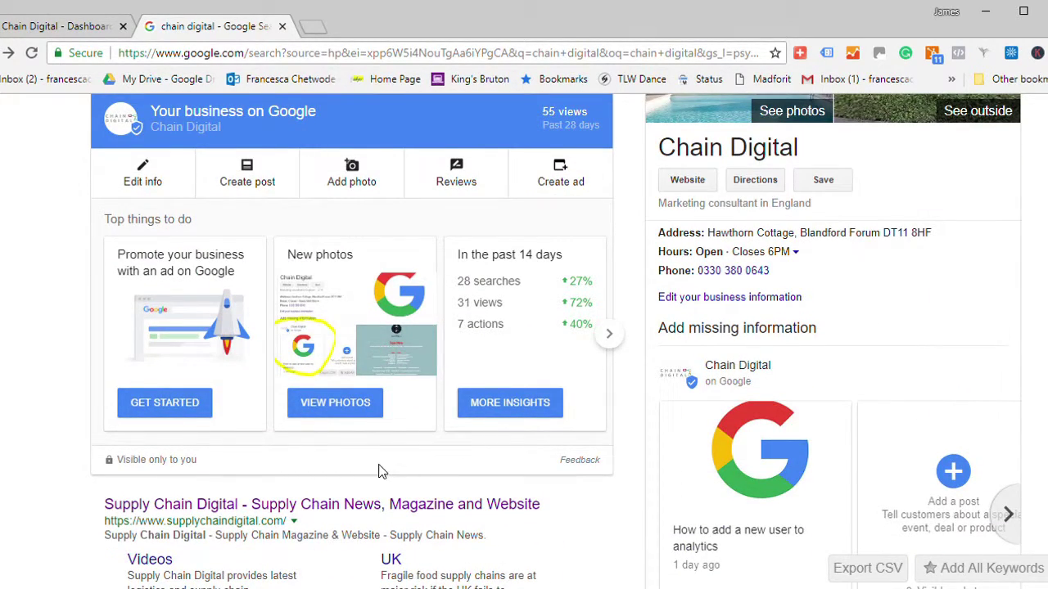
{"action": "scroll", "coordinate": [378, 470], "scroll_direction": "up", "scroll_amount": 3}
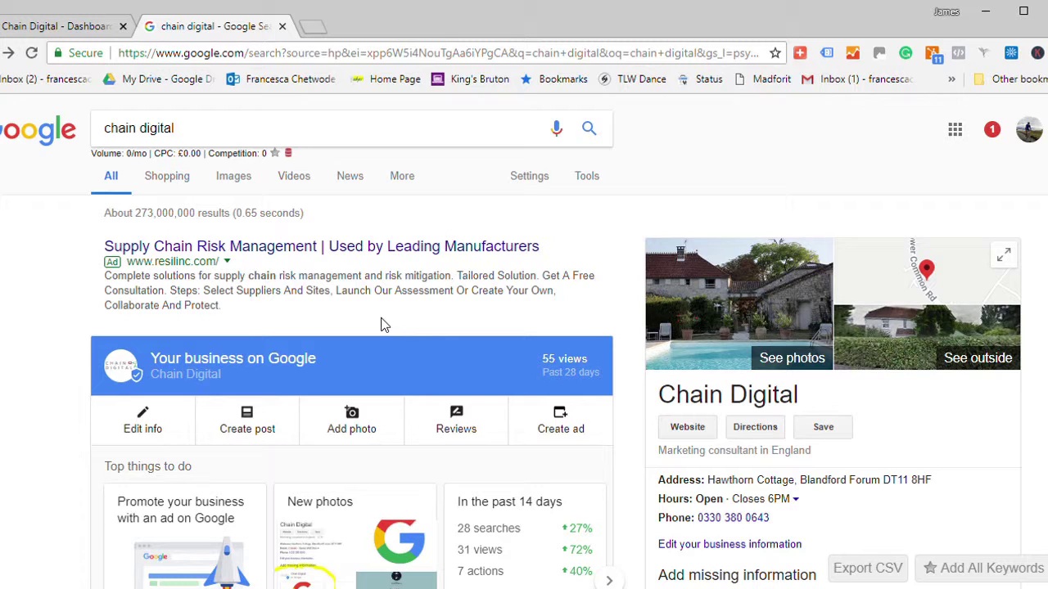
{"action": "left_click", "coordinate": [249, 132]}
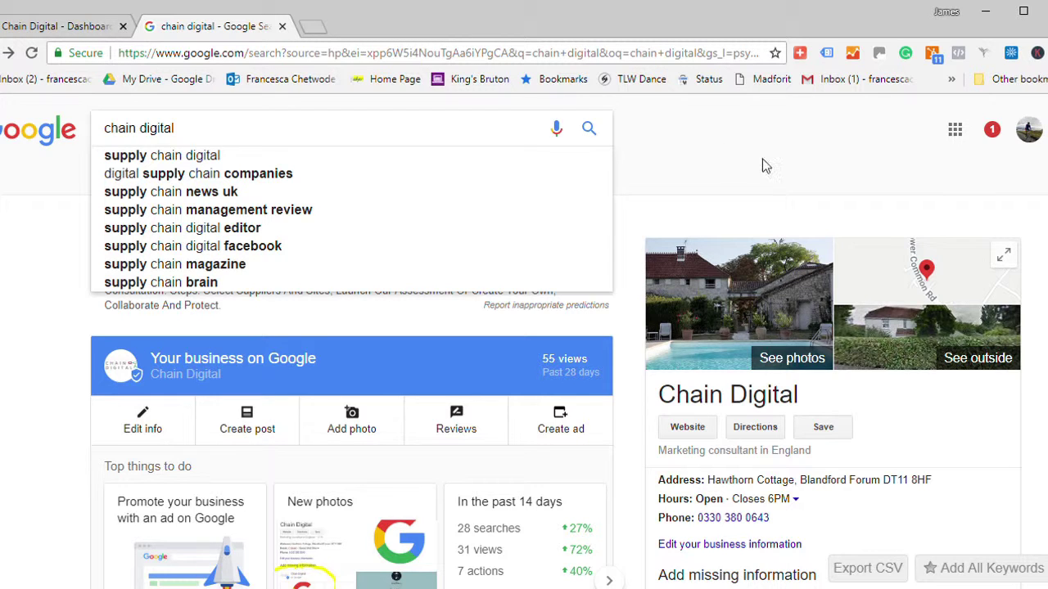
{"action": "left_click", "coordinate": [708, 192]}
Start a new What's New post for Chain Digital and add the "How to add a new user to Google Analytics" image from the computer.
{"action": "scroll", "coordinate": [304, 385], "scroll_direction": "down", "scroll_amount": 2}
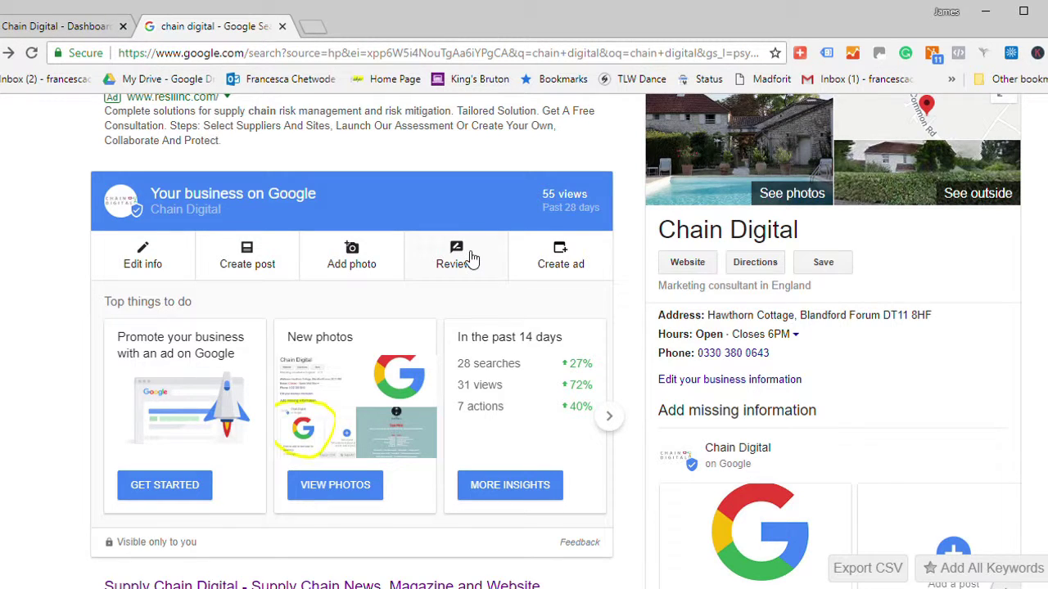
{"action": "left_click", "coordinate": [248, 255]}
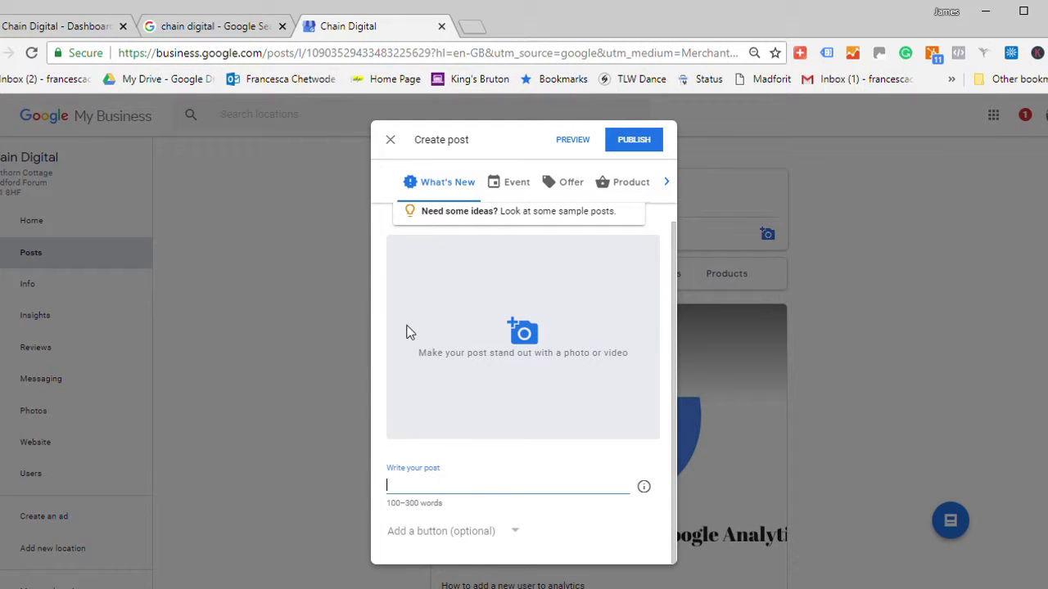
{"action": "left_click", "coordinate": [528, 334]}
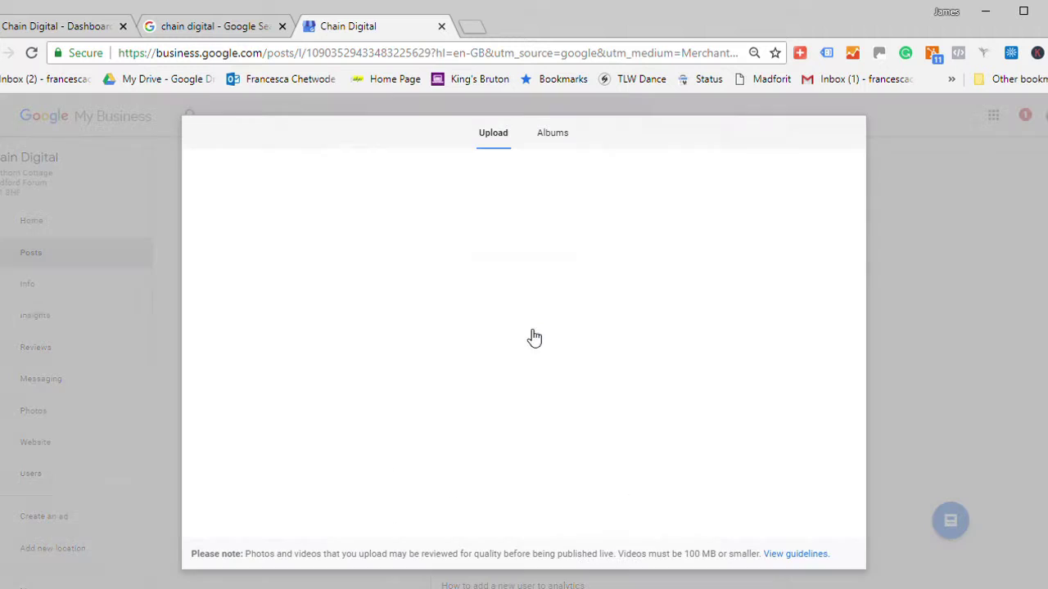
{"action": "left_click", "coordinate": [510, 344]}
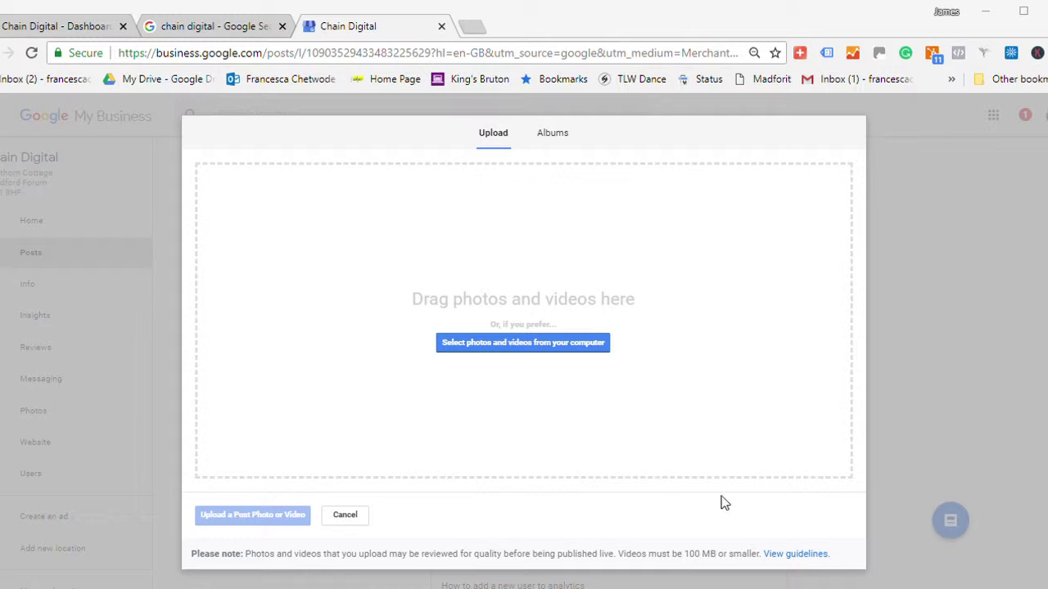
{"action": "left_click", "coordinate": [762, 528]}
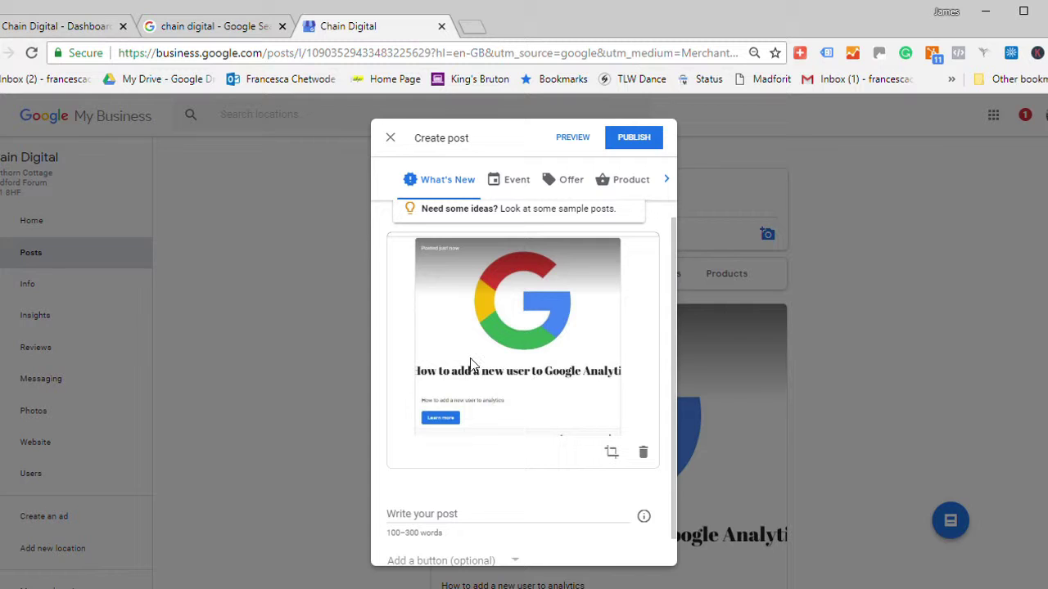
{"action": "scroll", "coordinate": [536, 395], "scroll_direction": "down", "scroll_amount": 1}
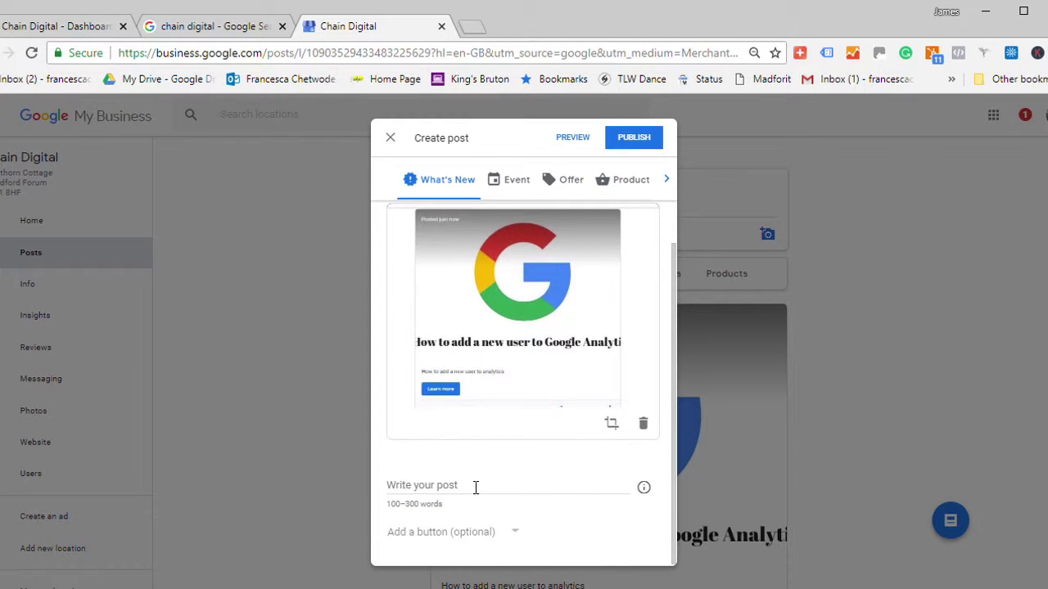
Enter "How to add new user to google analytics" as the post text and add a Learn more button.
{"action": "left_click", "coordinate": [477, 488]}
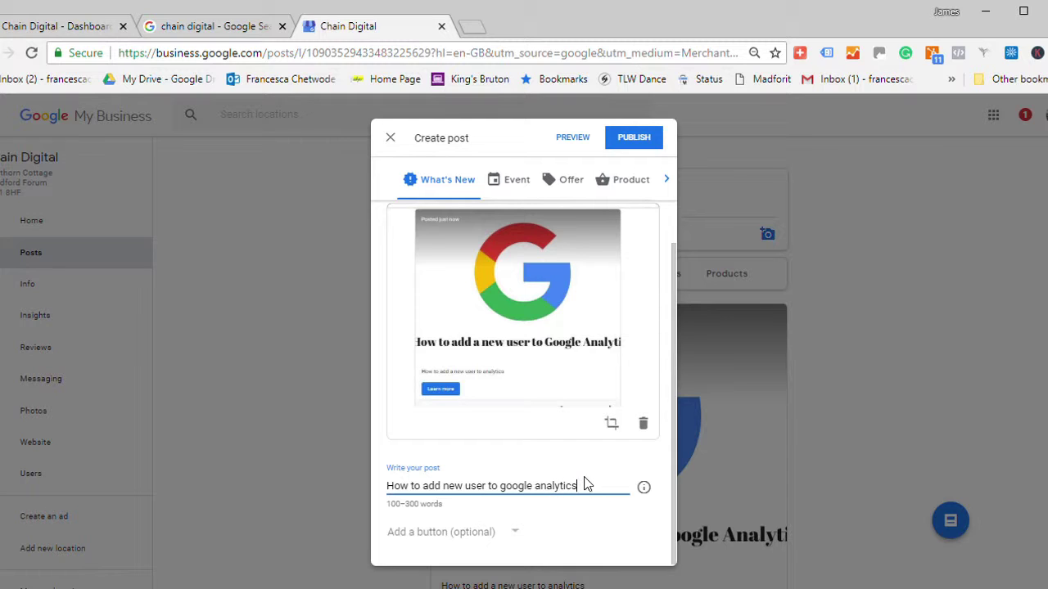
{"action": "left_click", "coordinate": [523, 535]}
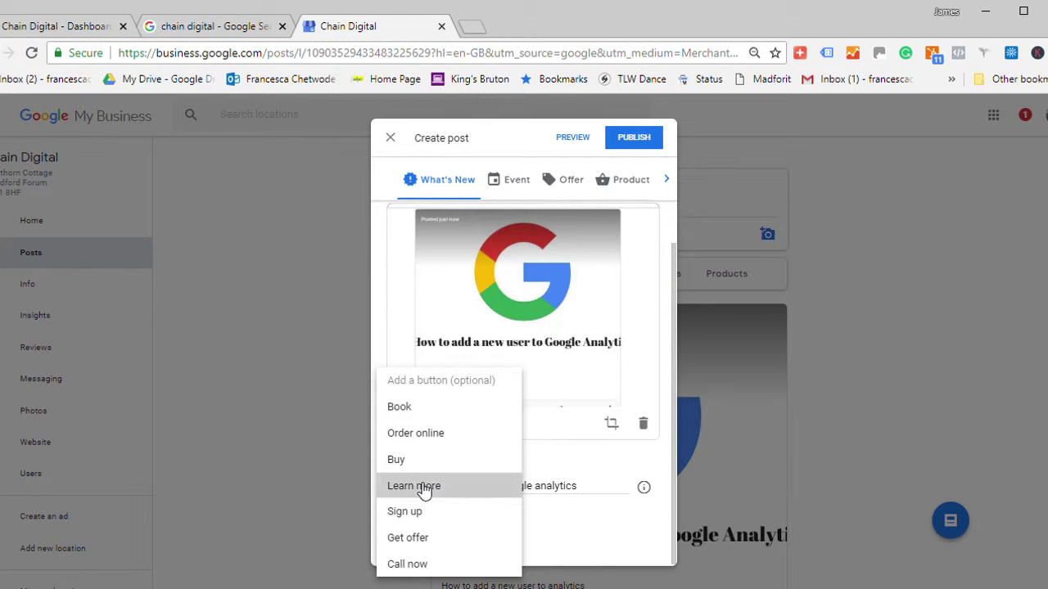
{"action": "left_click", "coordinate": [463, 488]}
{"action": "scroll", "coordinate": [502, 495], "scroll_direction": "down", "scroll_amount": 1}
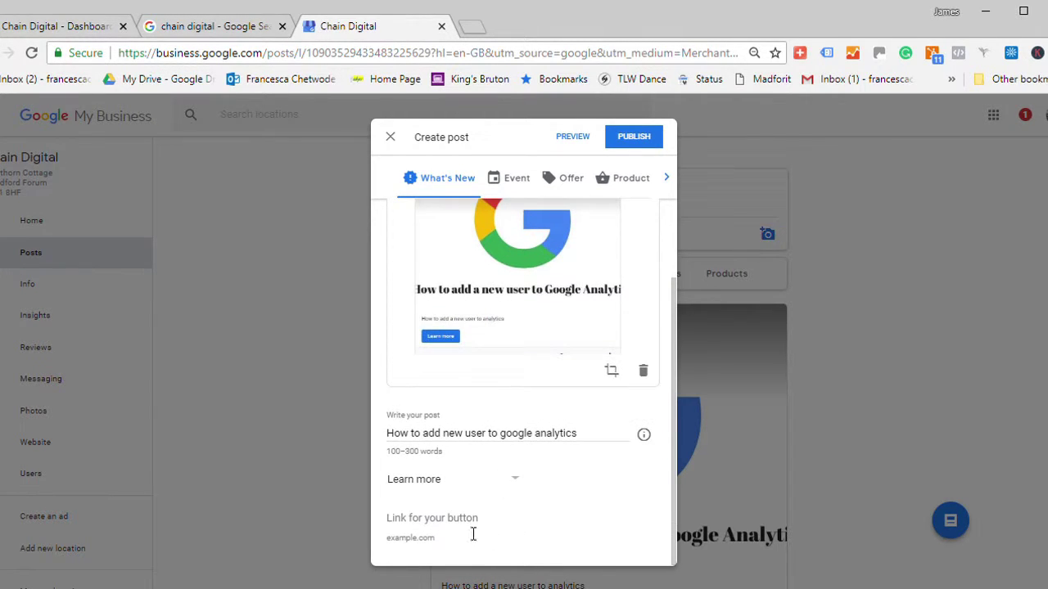
{"action": "left_click", "coordinate": [483, 524]}
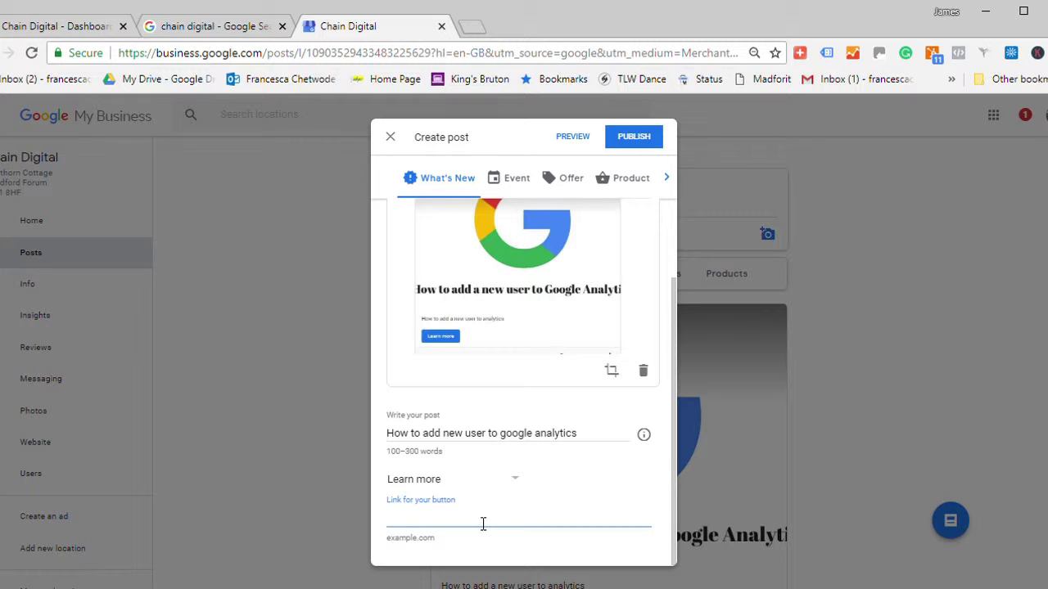
{"action": "scroll", "coordinate": [539, 294], "scroll_direction": "up", "scroll_amount": 2}
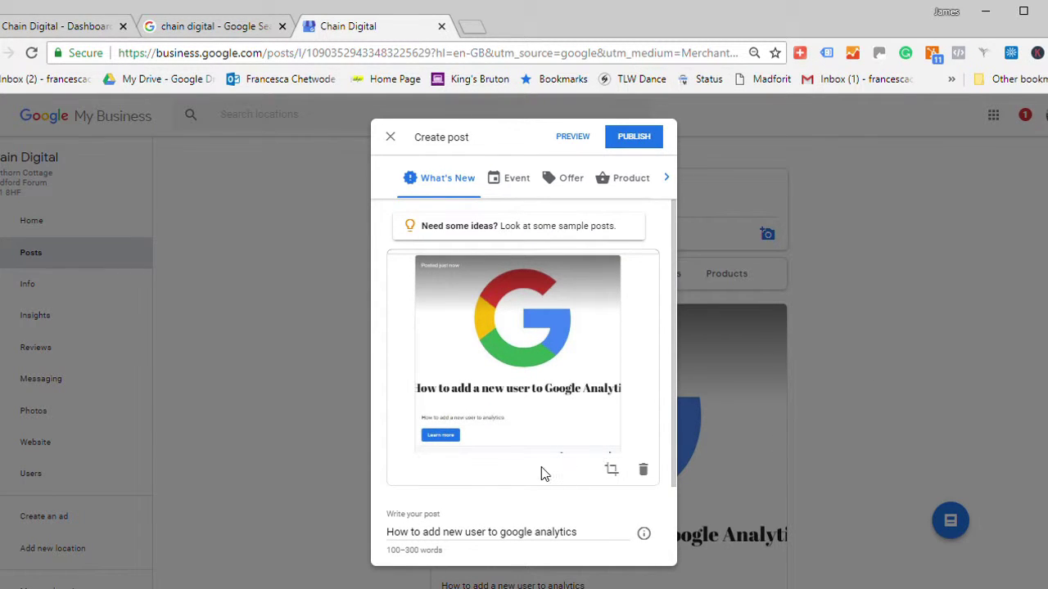
Switch the draft to an Event post, remove its image, and go through the event title, start and end fields.
{"action": "left_click", "coordinate": [521, 178]}
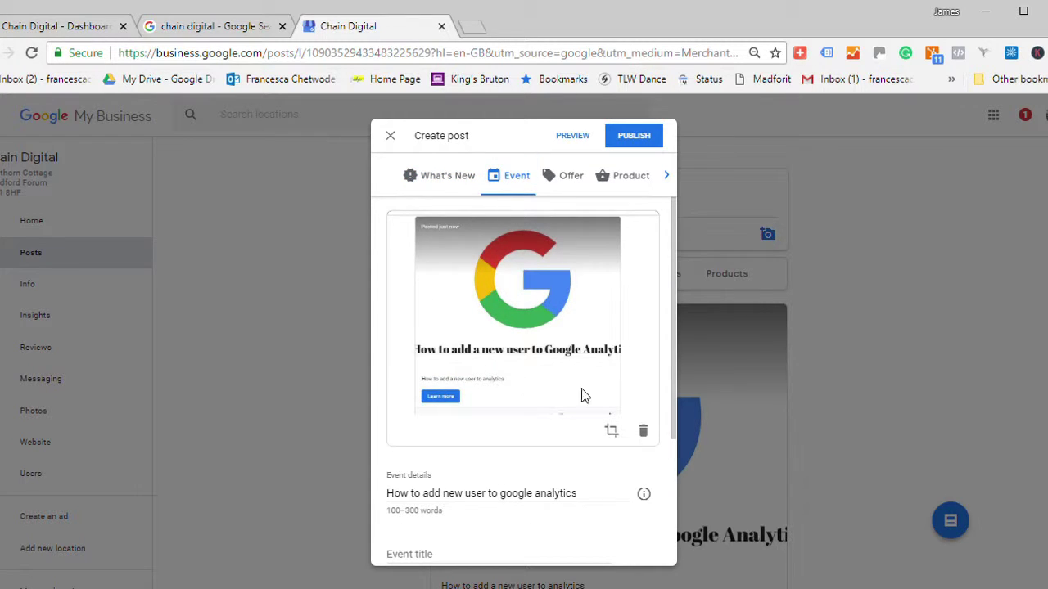
{"action": "left_click", "coordinate": [643, 430]}
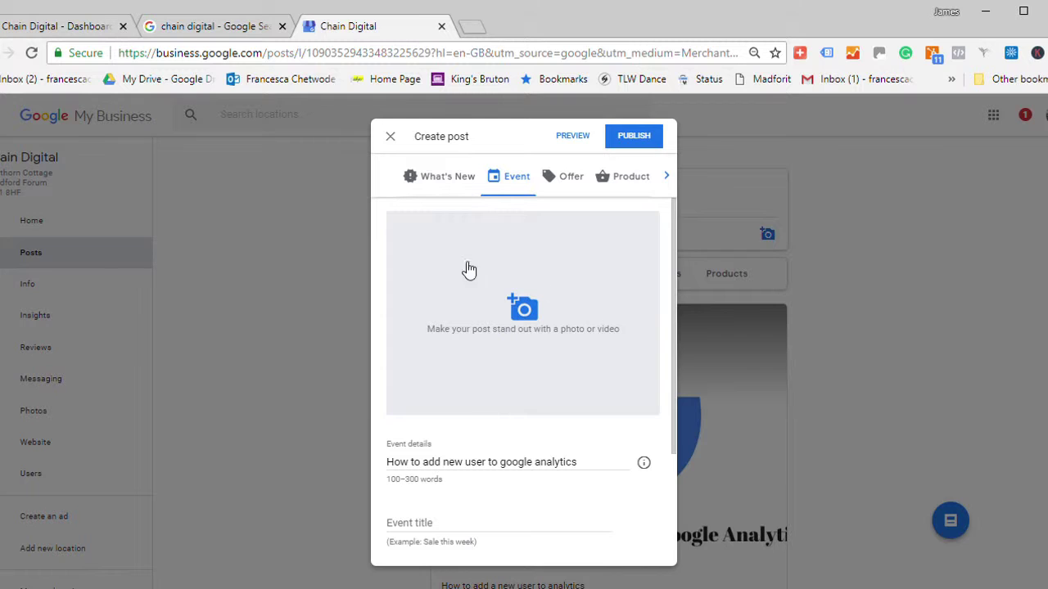
{"action": "scroll", "coordinate": [528, 344], "scroll_direction": "down", "scroll_amount": 2}
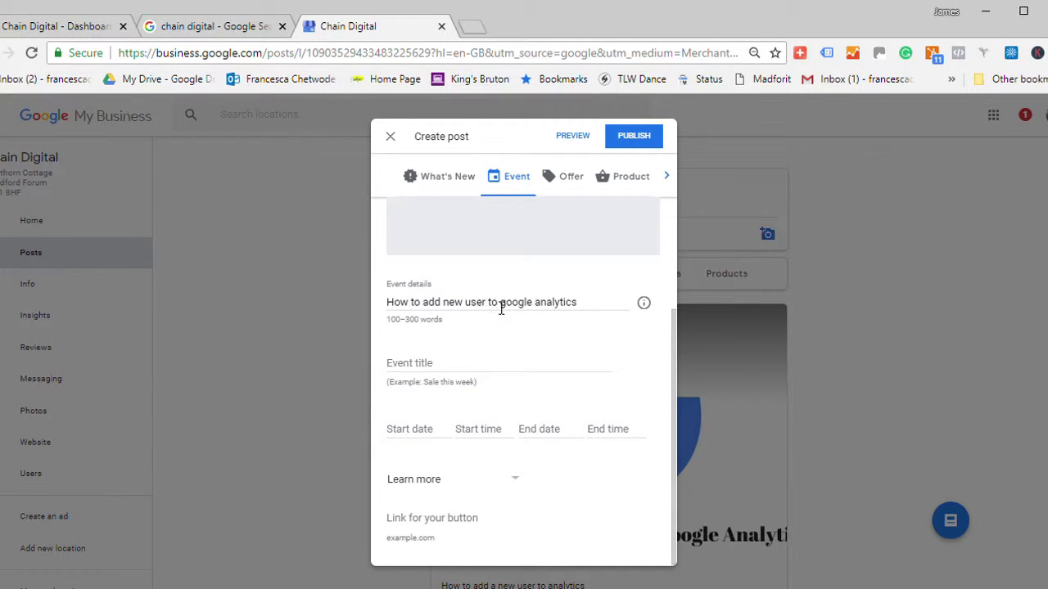
{"action": "left_click", "coordinate": [465, 365]}
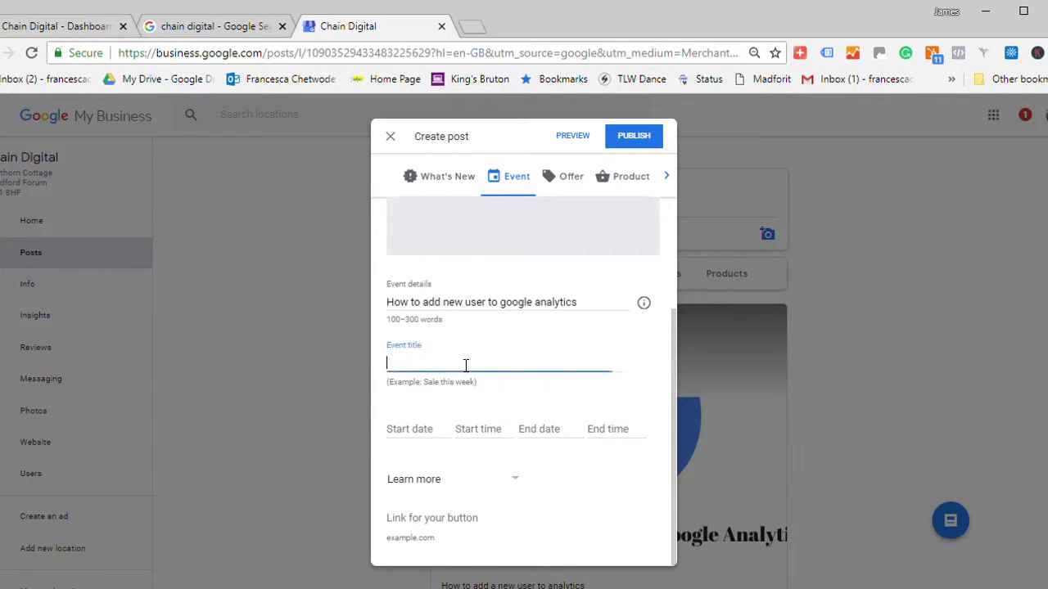
{"action": "left_click", "coordinate": [422, 439]}
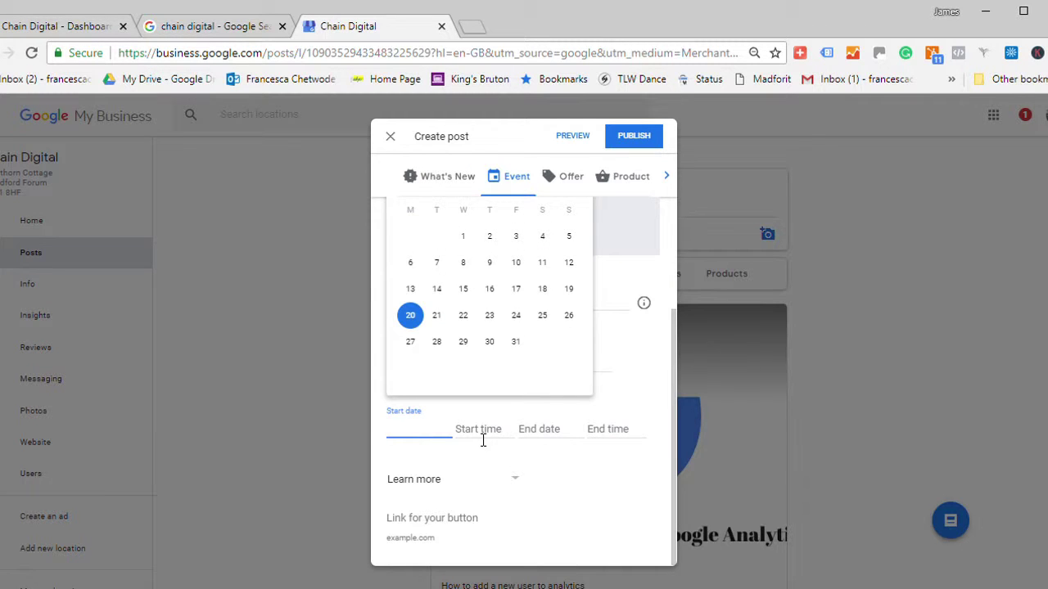
{"action": "left_click", "coordinate": [507, 432]}
{"action": "left_click", "coordinate": [563, 433]}
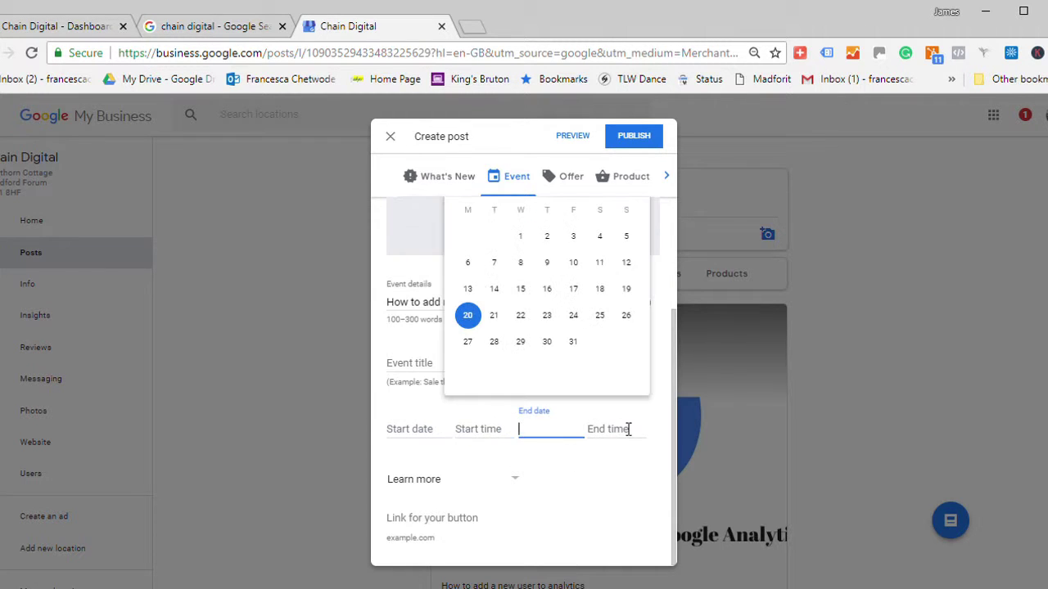
Change the event post's button to Book and go to its link field without entering an address.
{"action": "left_click", "coordinate": [519, 482]}
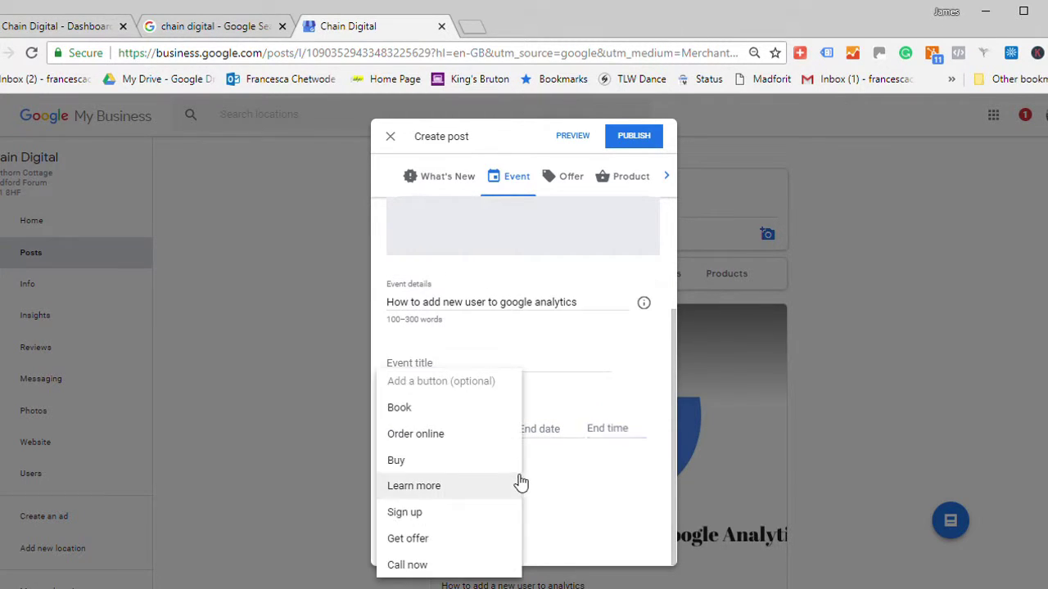
{"action": "left_click", "coordinate": [443, 409]}
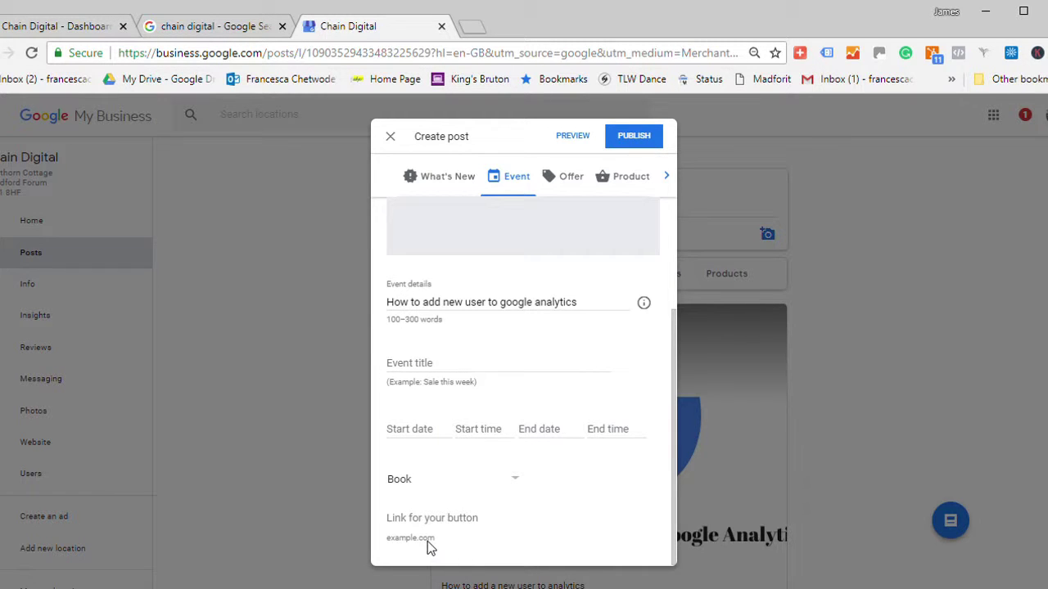
{"action": "left_click", "coordinate": [449, 524]}
{"action": "scroll", "coordinate": [480, 471], "scroll_direction": "up", "scroll_amount": 1}
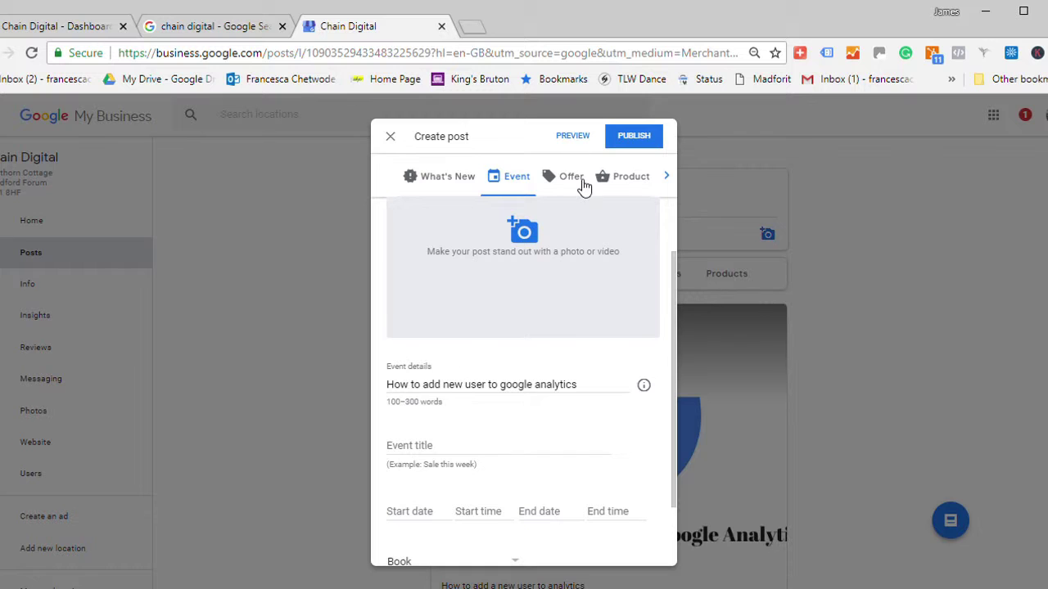
Switch the draft to an Offer post and review its title, date, coupon code, redemption link and terms fields.
{"action": "left_click", "coordinate": [583, 181]}
{"action": "scroll", "coordinate": [557, 370], "scroll_direction": "up", "scroll_amount": 2}
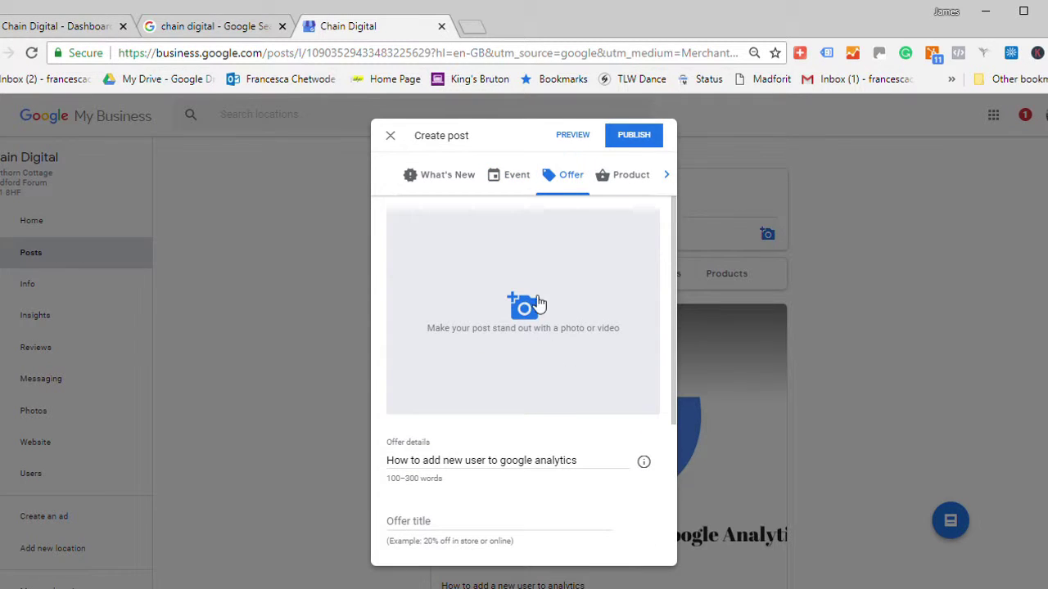
{"action": "scroll", "coordinate": [500, 474], "scroll_direction": "down", "scroll_amount": 3}
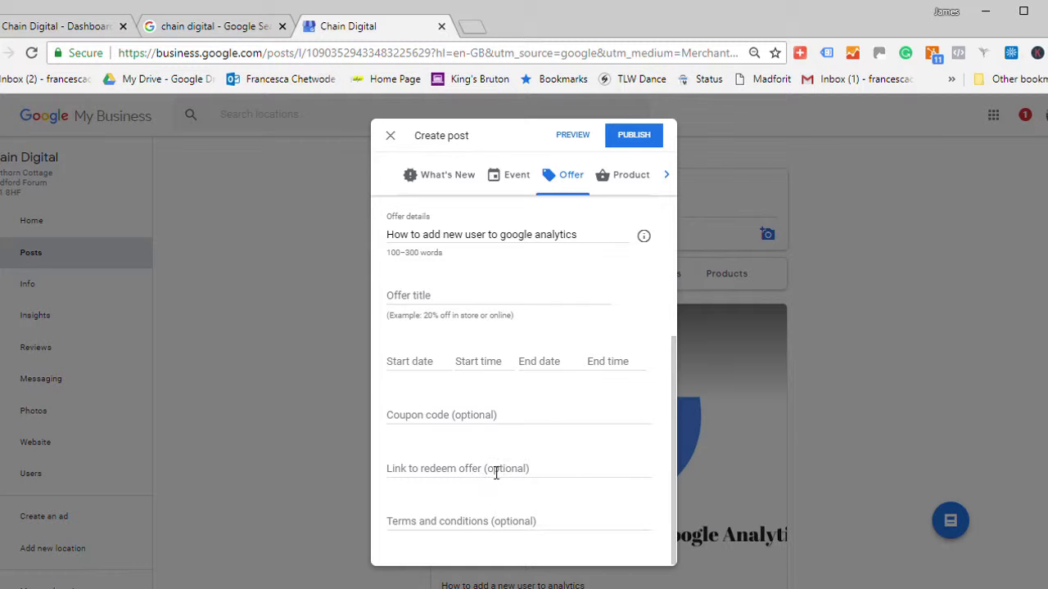
{"action": "scroll", "coordinate": [516, 470], "scroll_direction": "up", "scroll_amount": 5}
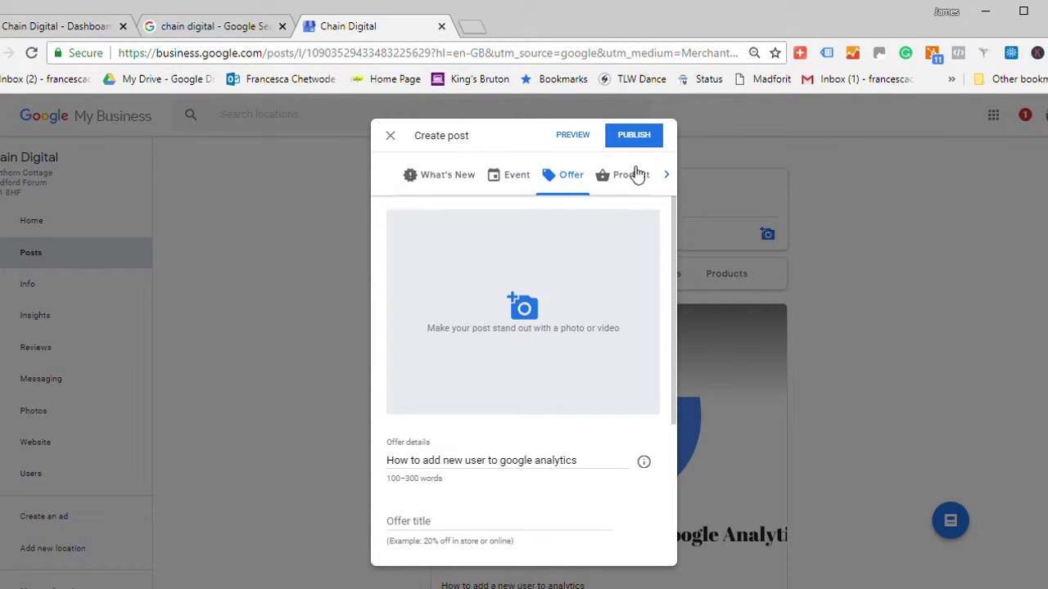
Switch the draft to a Product post, set its button to Order online, and discard the draft without publishing.
{"action": "left_click", "coordinate": [635, 173]}
{"action": "scroll", "coordinate": [534, 327], "scroll_direction": "down", "scroll_amount": 3}
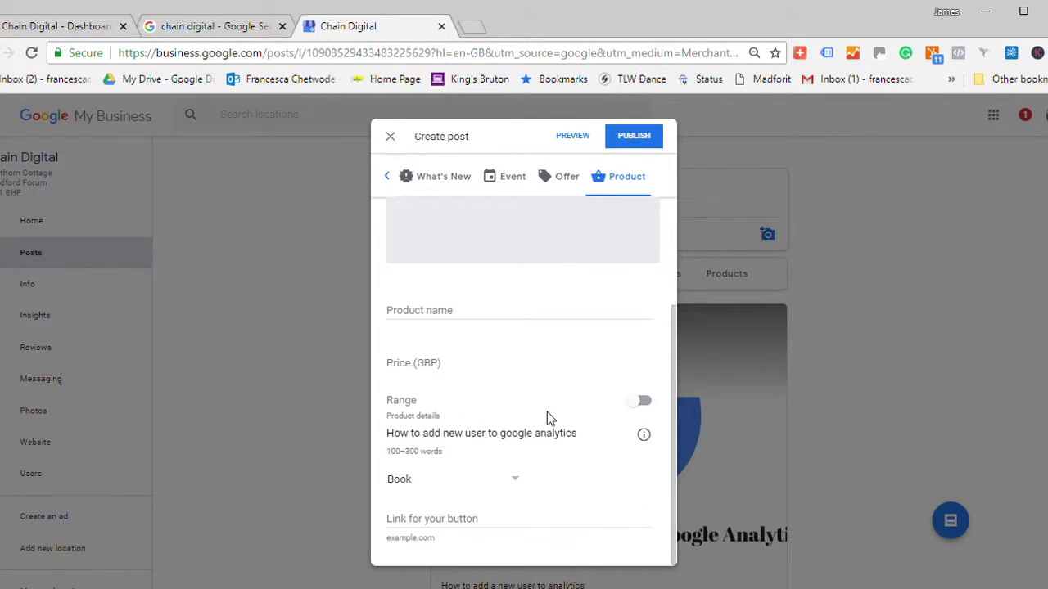
{"action": "left_click", "coordinate": [521, 488]}
{"action": "left_click", "coordinate": [409, 461]}
{"action": "left_click", "coordinate": [510, 489]}
{"action": "left_click", "coordinate": [442, 433]}
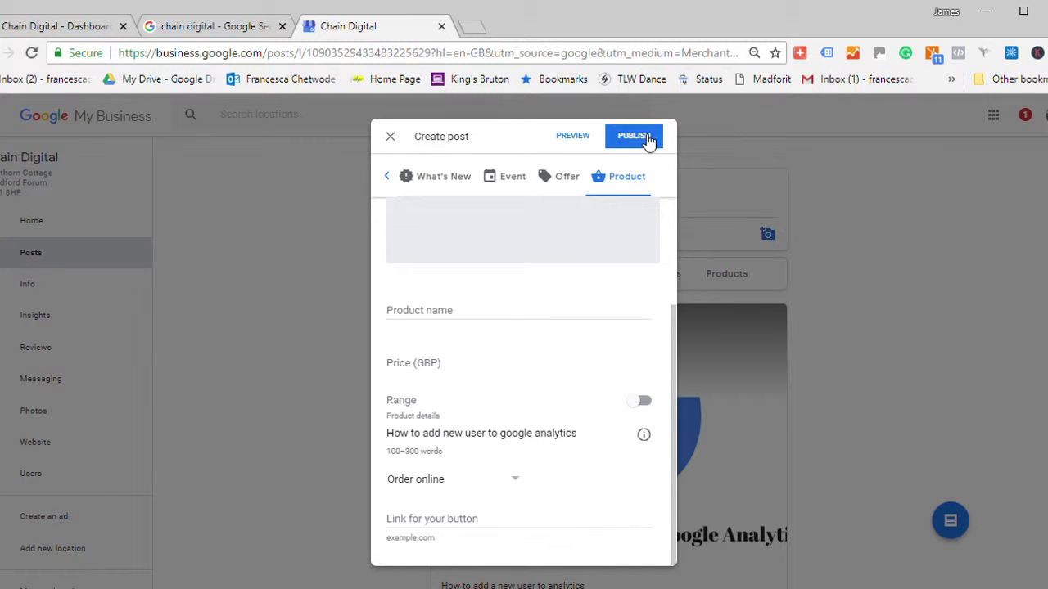
{"action": "left_click", "coordinate": [389, 136]}
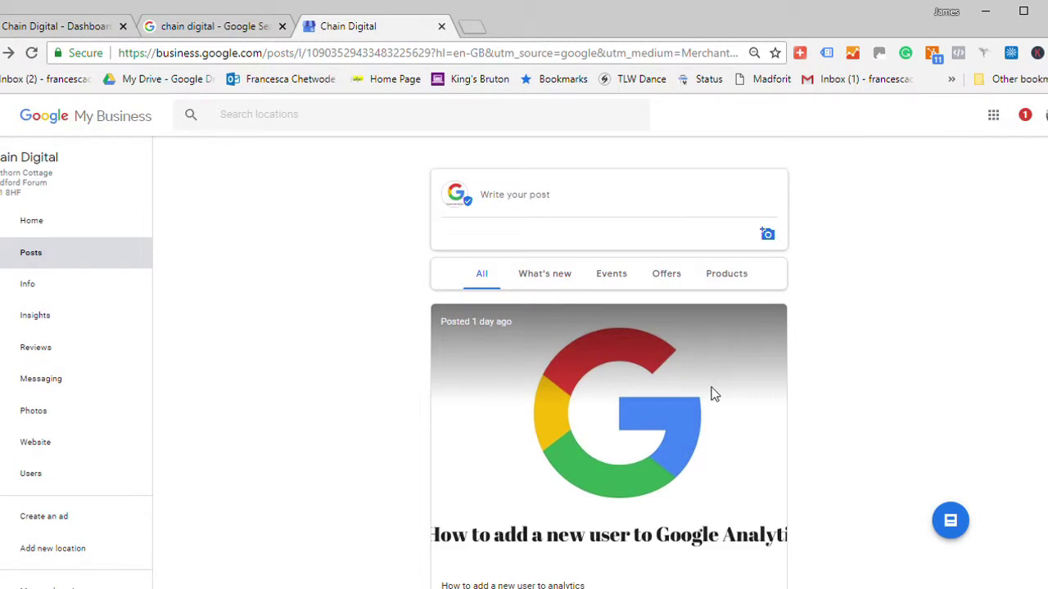
Skim the existing Chain Digital posts, then review the business card and profile in the "chain digital" search results.
{"action": "scroll", "coordinate": [704, 416], "scroll_direction": "down", "scroll_amount": 2}
{"action": "scroll", "coordinate": [699, 416], "scroll_direction": "up", "scroll_amount": 2}
{"action": "left_click", "coordinate": [240, 22]}
{"action": "scroll", "coordinate": [455, 352], "scroll_direction": "up", "scroll_amount": 1}
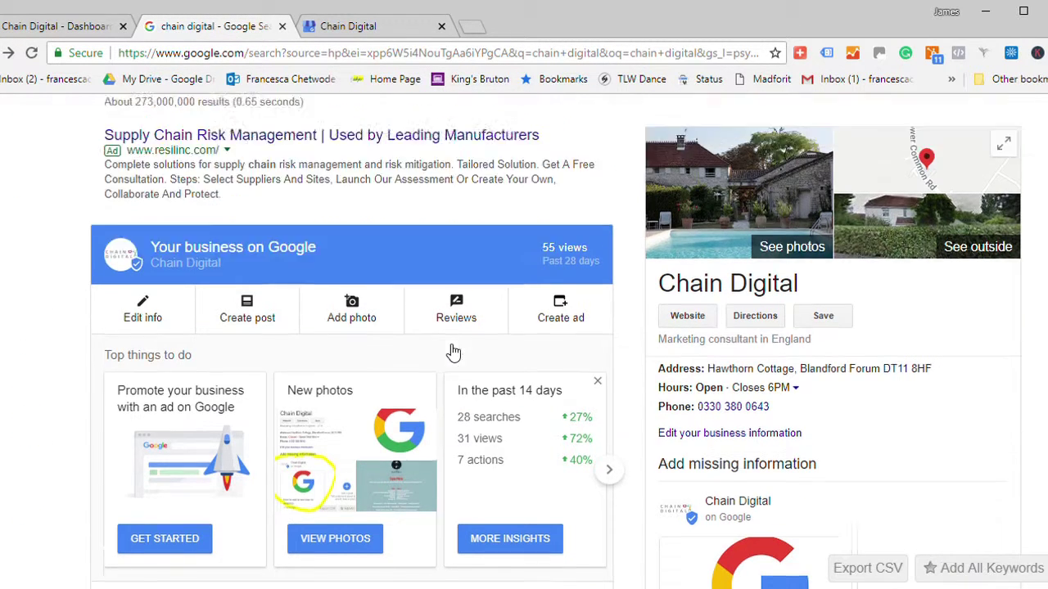
{"action": "scroll", "coordinate": [453, 352], "scroll_direction": "up", "scroll_amount": 1}
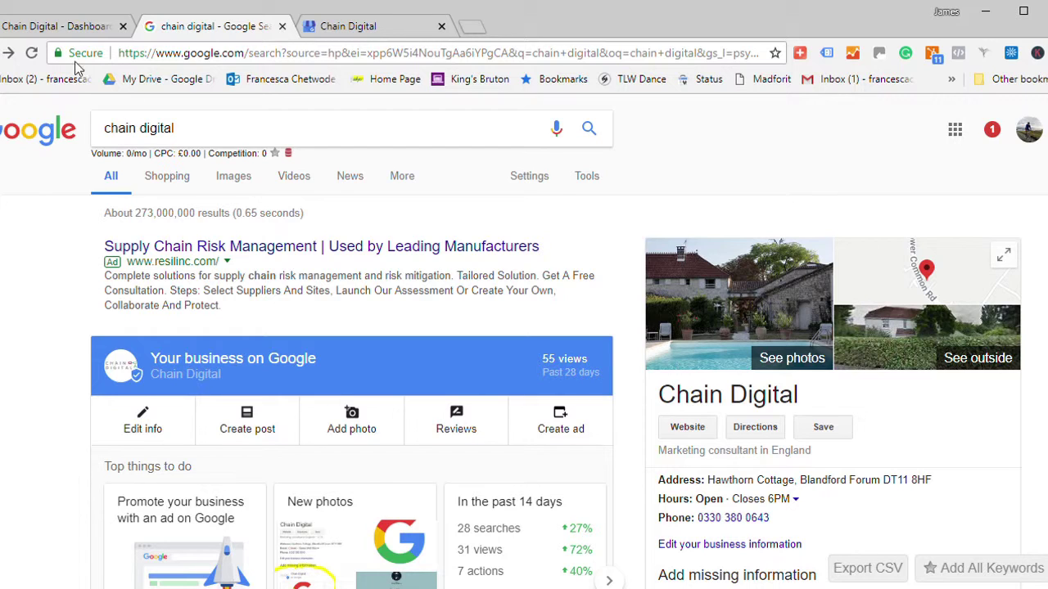
Search Google for "google my business" in the browser tab holding the Chain Digital dashboard.
{"action": "left_click", "coordinate": [62, 26]}
{"action": "left_click", "coordinate": [216, 56]}
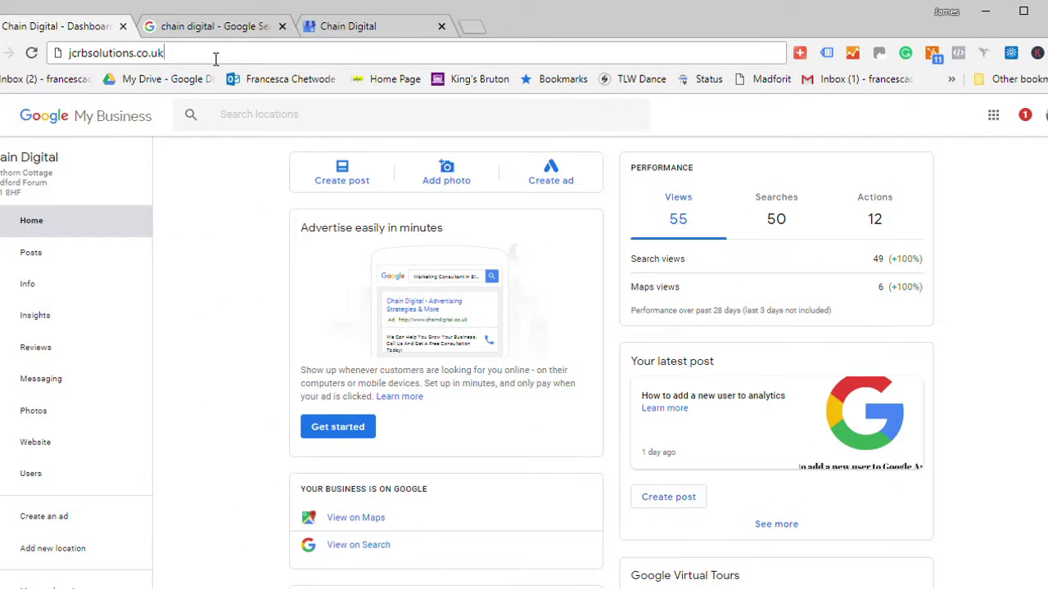
{"action": "triple_click", "coordinate": [216, 56]}
{"action": "type", "text": "goo"}
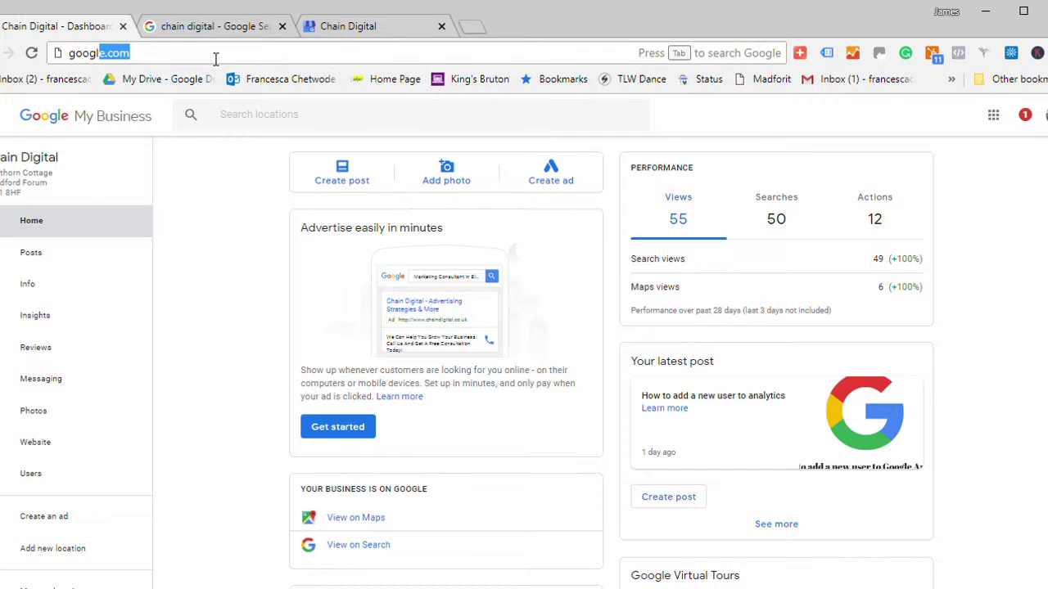
{"action": "type", "text": "gle my"}
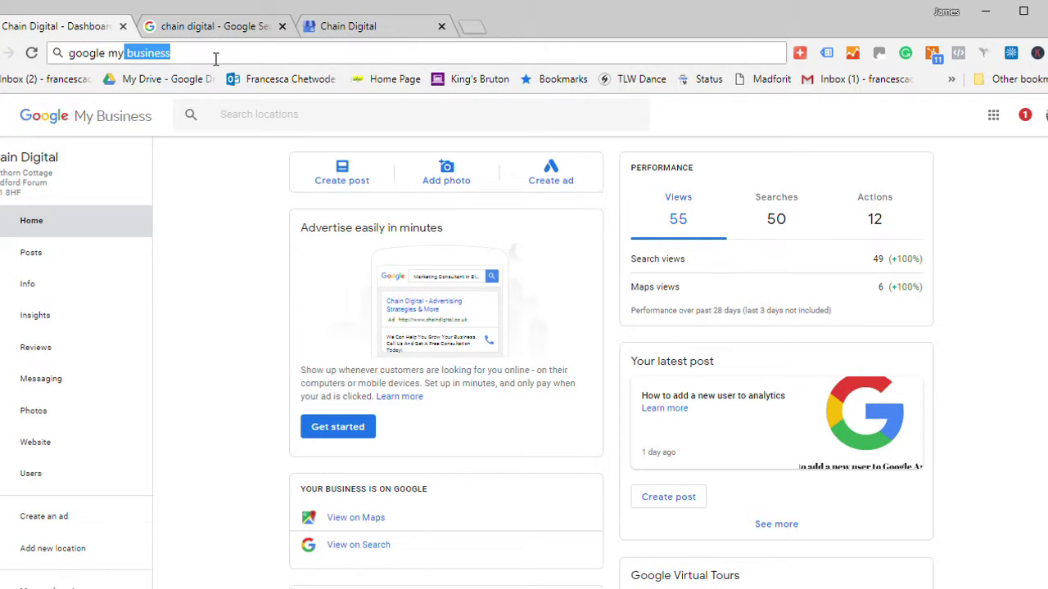
{"action": "key", "text": "Return"}
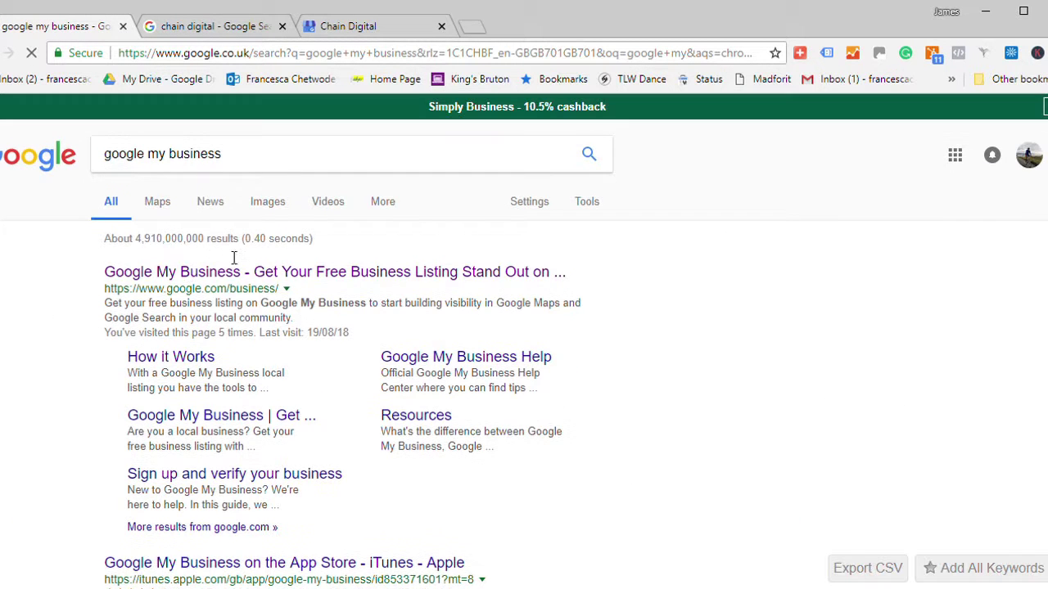
Open the Google My Business site, sign in, and open the Chain Digital location's home dashboard.
{"action": "left_click", "coordinate": [234, 280]}
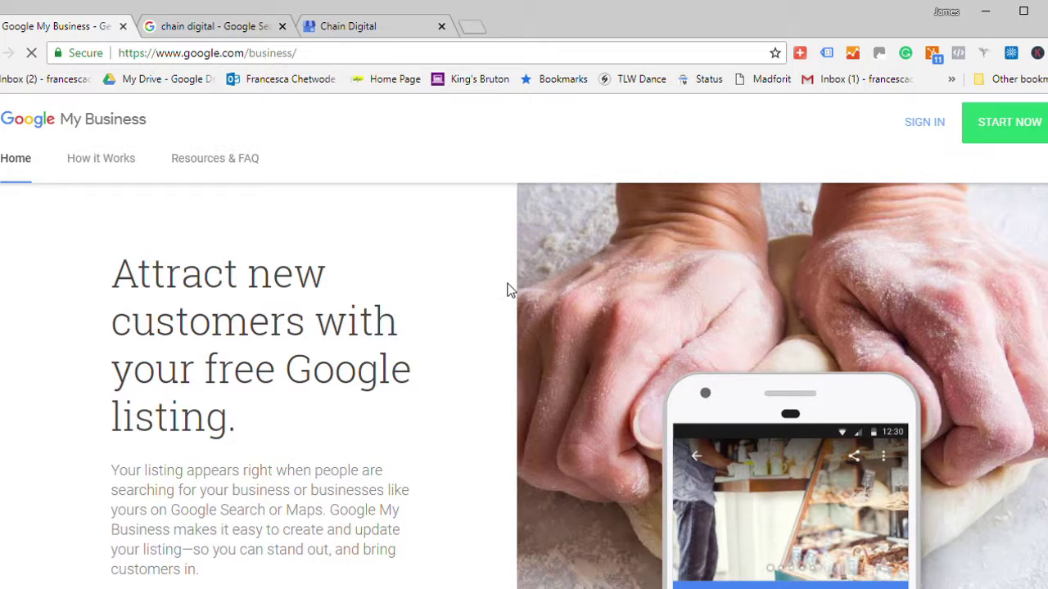
{"action": "left_click", "coordinate": [925, 125]}
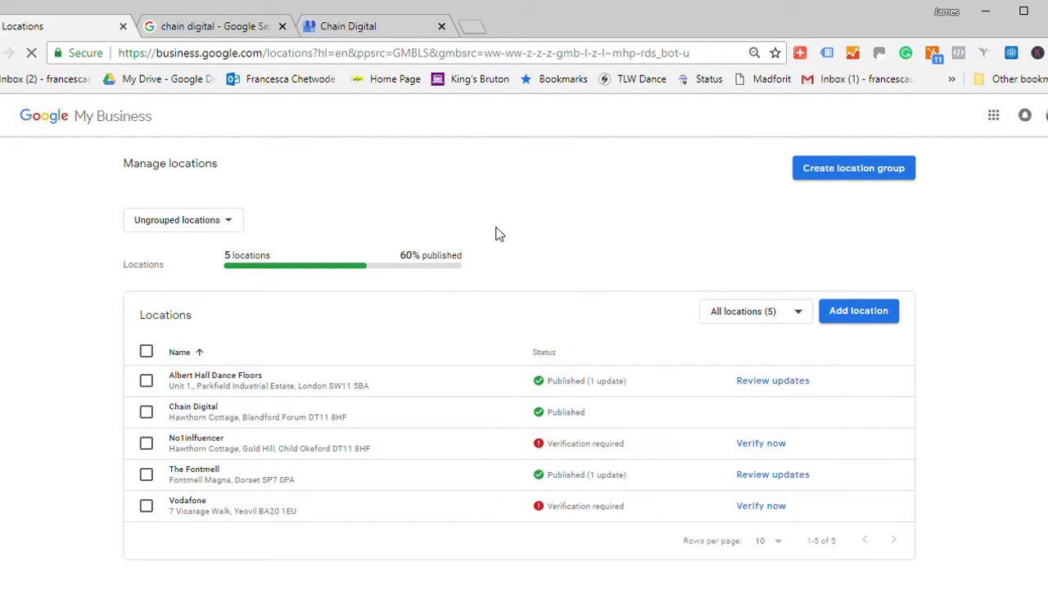
{"action": "left_click", "coordinate": [280, 410]}
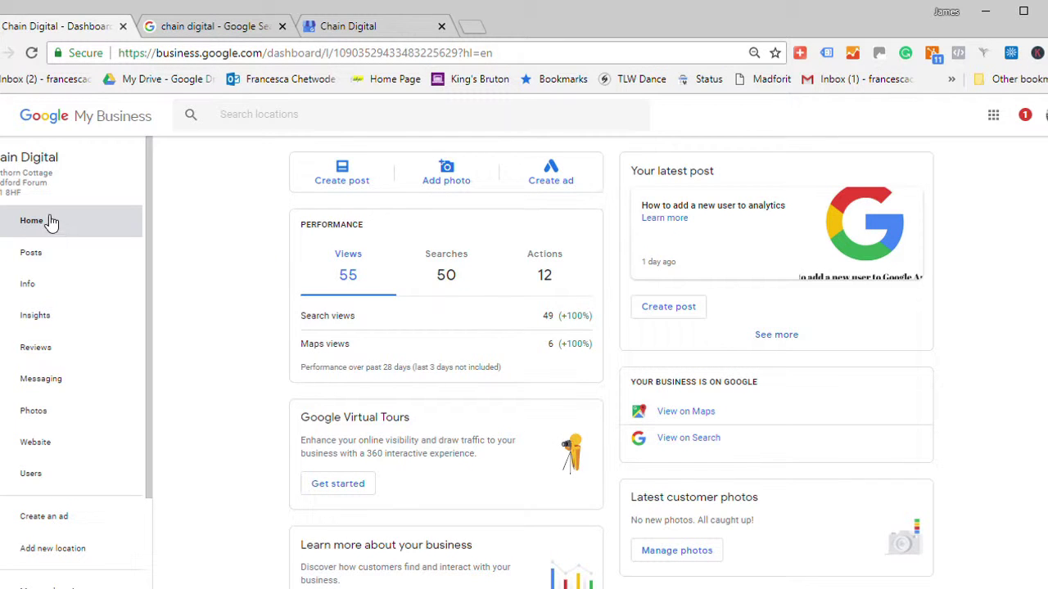
{"action": "left_click", "coordinate": [51, 221]}
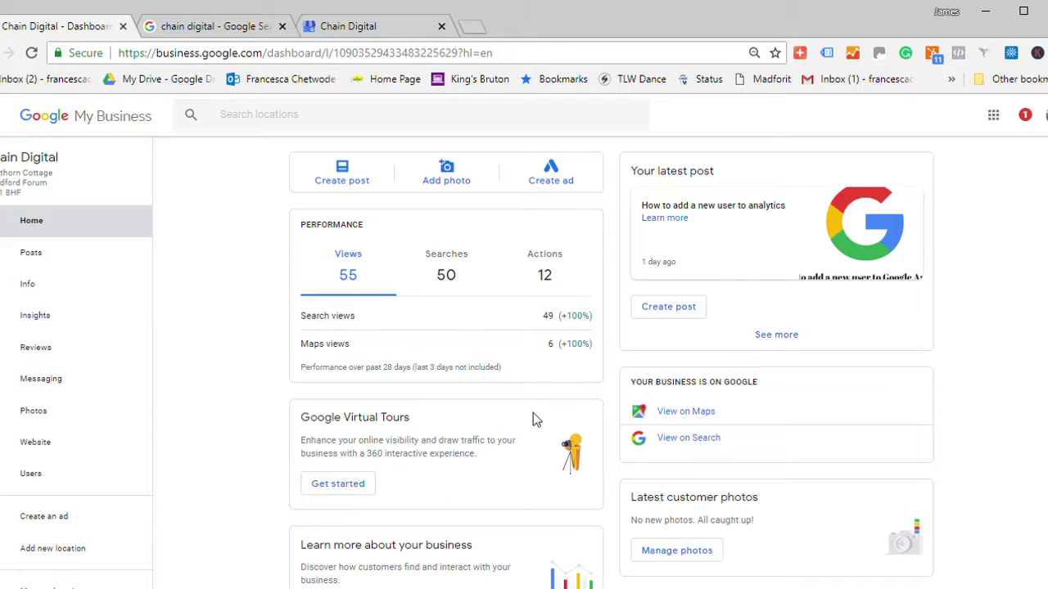
Look over the Chain Digital dashboard, open its blank post form, and close the form without creating anything.
{"action": "scroll", "coordinate": [524, 409], "scroll_direction": "down", "scroll_amount": 1}
{"action": "scroll", "coordinate": [519, 402], "scroll_direction": "up", "scroll_amount": 1}
{"action": "left_click", "coordinate": [343, 172]}
{"action": "scroll", "coordinate": [533, 410], "scroll_direction": "down", "scroll_amount": 1}
{"action": "scroll", "coordinate": [516, 368], "scroll_direction": "up", "scroll_amount": 1}
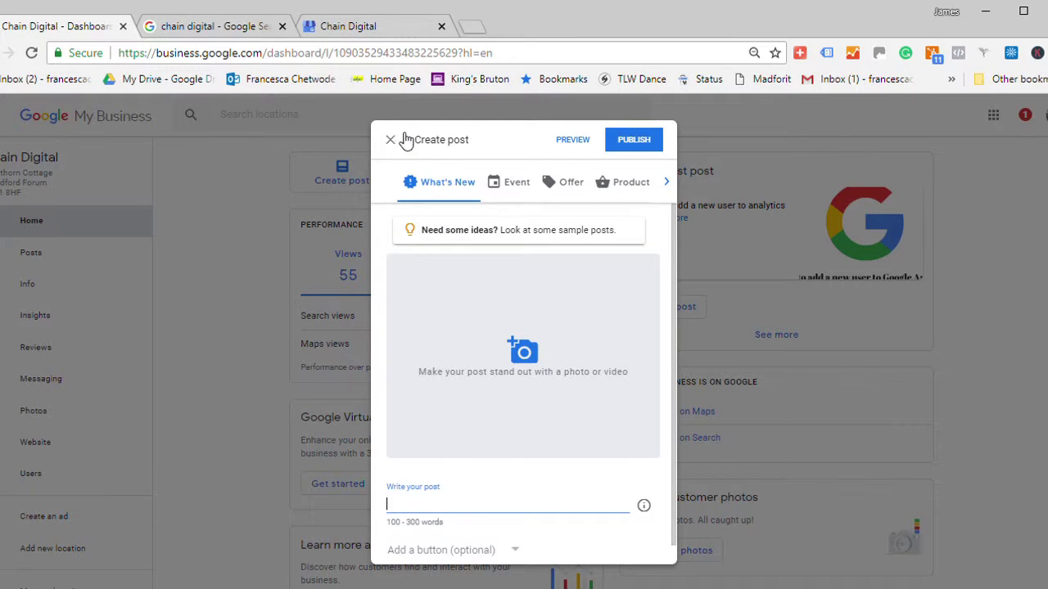
{"action": "left_click", "coordinate": [391, 141]}
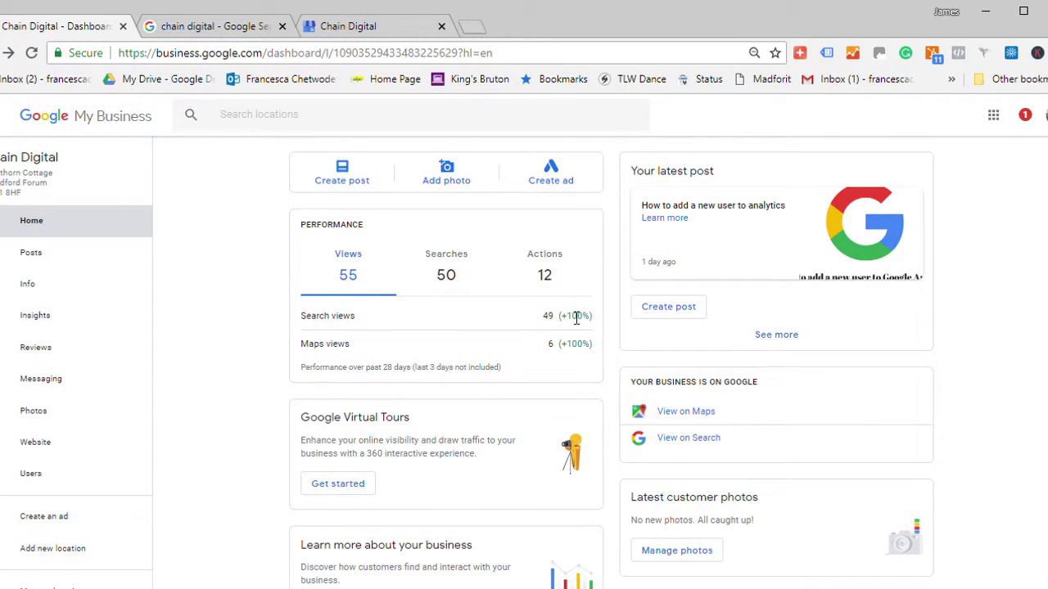
{"action": "scroll", "coordinate": [572, 320], "scroll_direction": "down", "scroll_amount": 1}
{"action": "scroll", "coordinate": [571, 318], "scroll_direction": "up", "scroll_amount": 1}
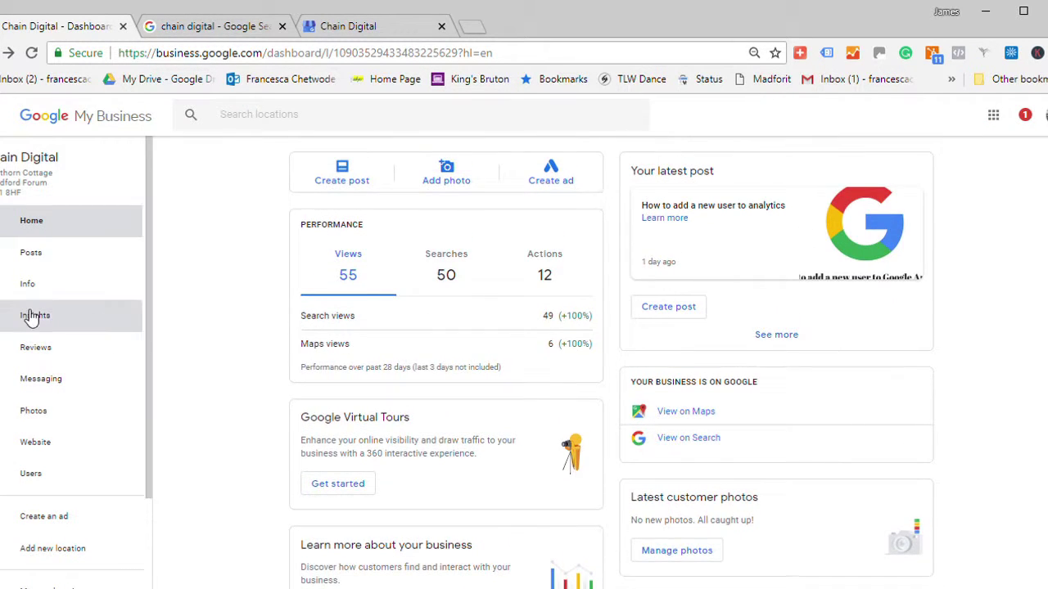
Review Chain Digital's Insights on customer searches, views, actions and phone calls, and return to the home dashboard.
{"action": "left_click", "coordinate": [29, 316]}
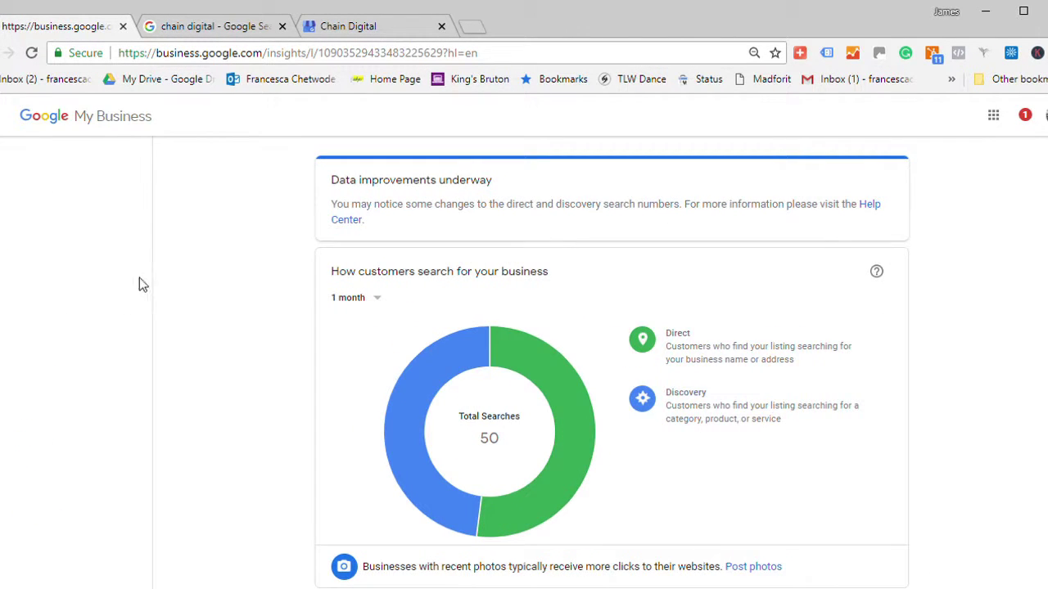
{"action": "scroll", "coordinate": [664, 365], "scroll_direction": "down", "scroll_amount": 6}
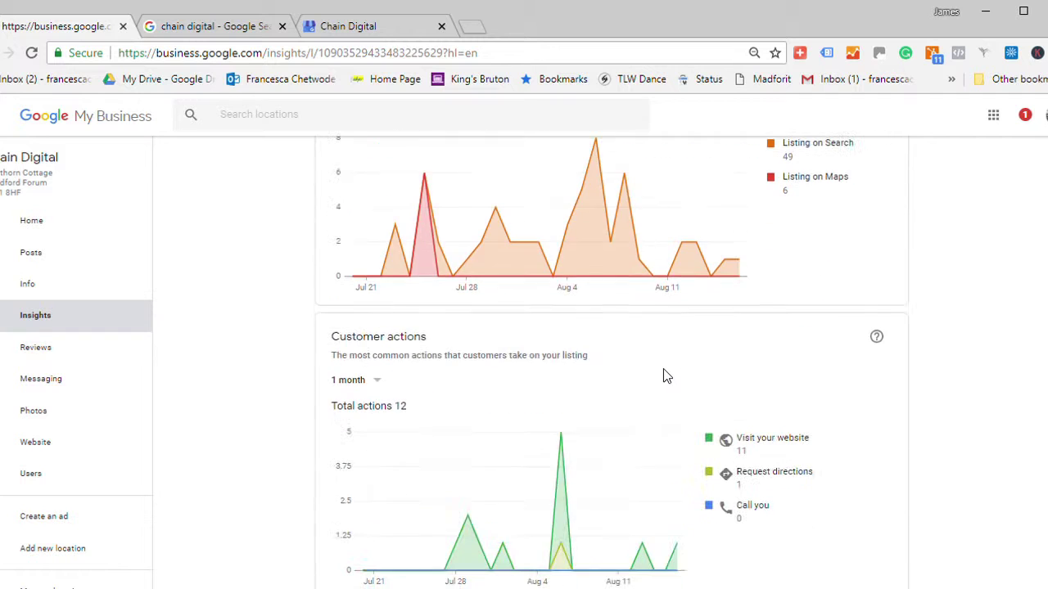
{"action": "scroll", "coordinate": [670, 365], "scroll_direction": "down", "scroll_amount": 10}
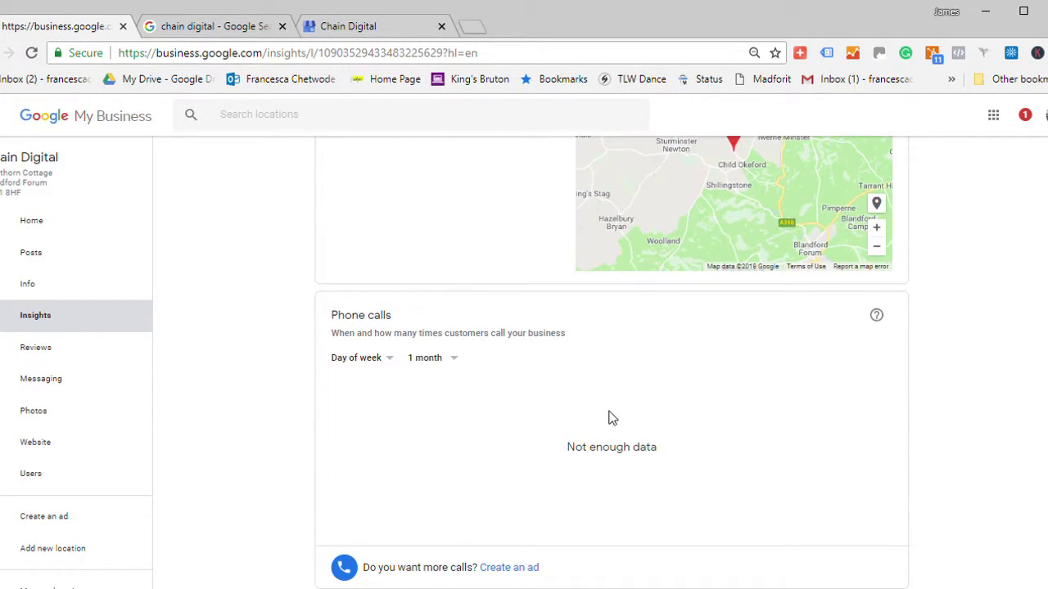
{"action": "scroll", "coordinate": [605, 423], "scroll_direction": "up", "scroll_amount": 12}
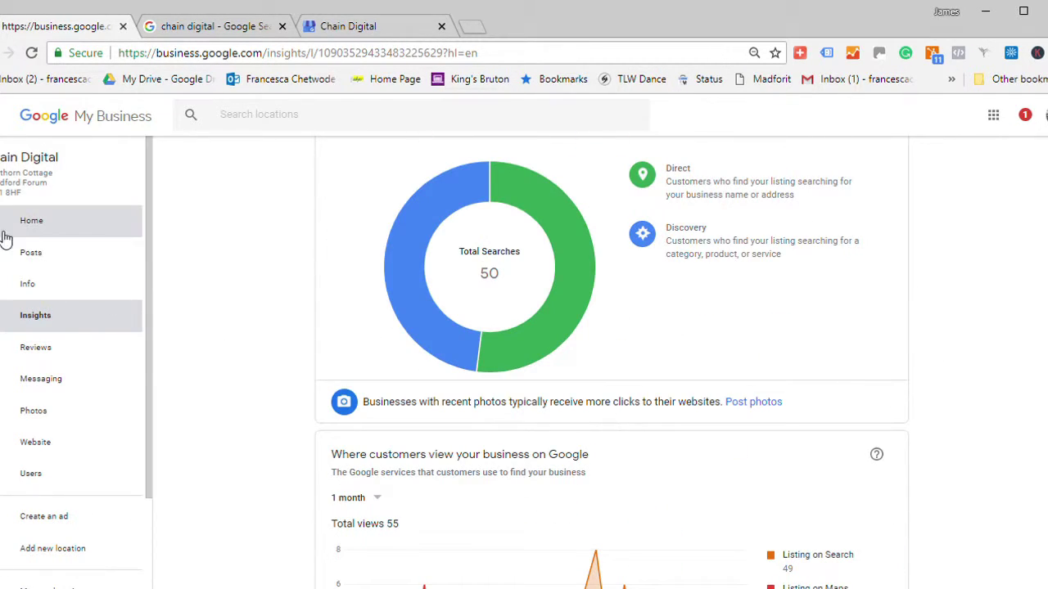
{"action": "left_click", "coordinate": [27, 230]}
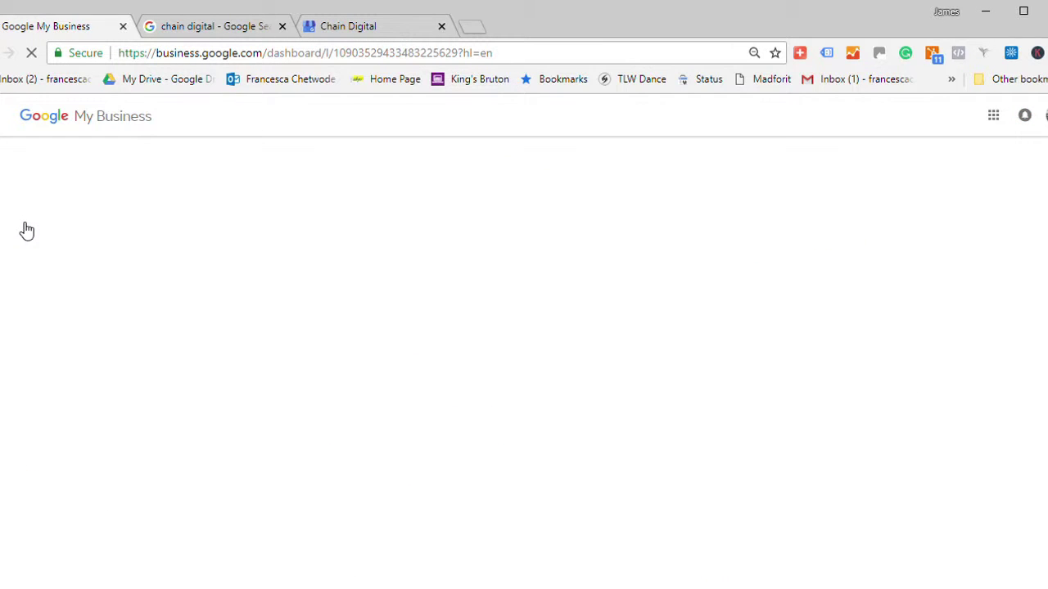